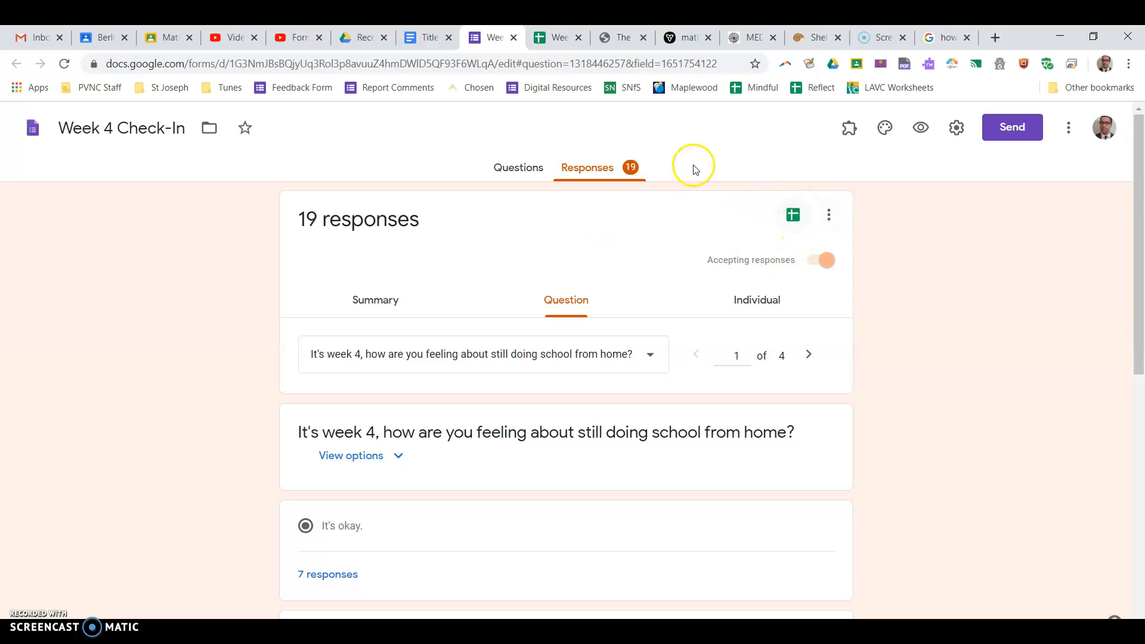
- Switch to the Week 4 Check-In (Responses) spreadsheet and hide the Email Address column
{"action": "left_click", "coordinate": [555, 37]}
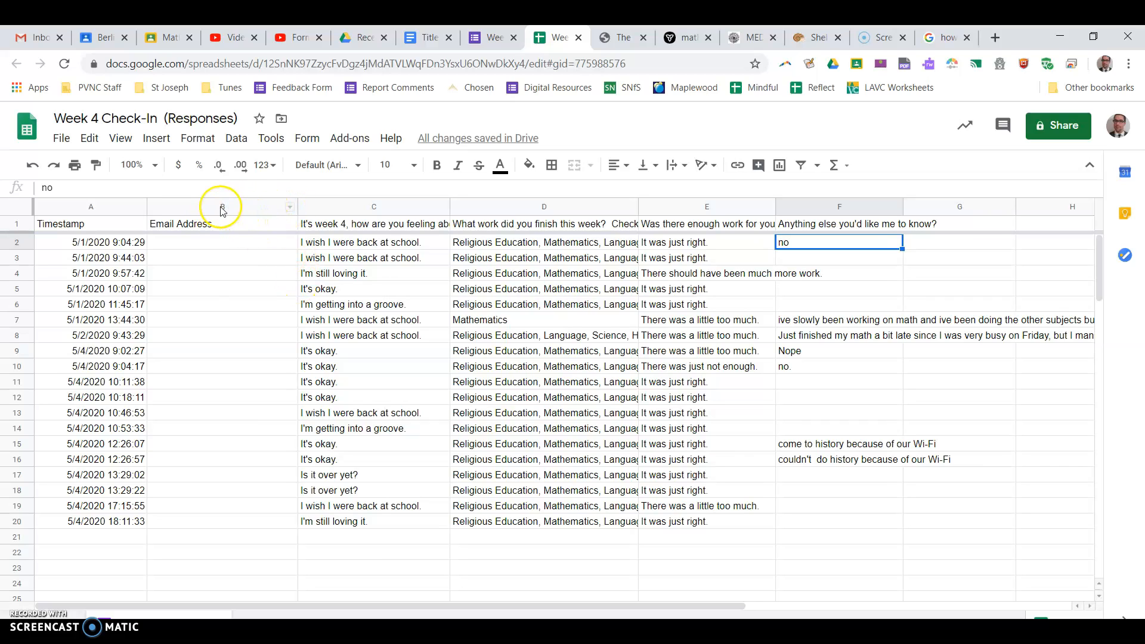
{"action": "left_click", "coordinate": [291, 208]}
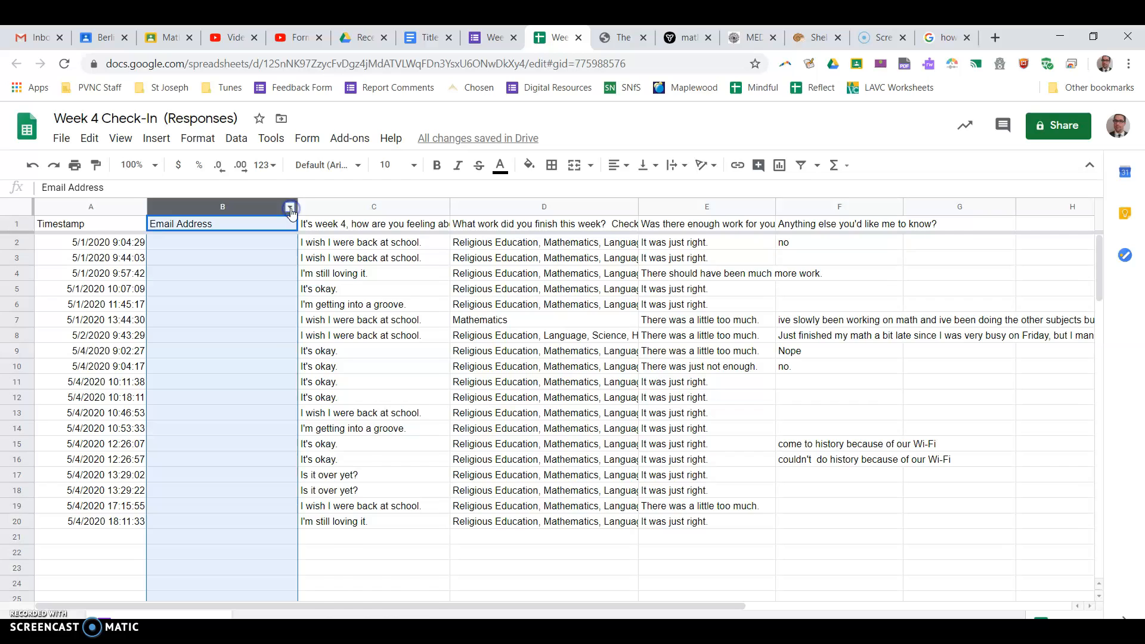
{"action": "left_click", "coordinate": [370, 364]}
{"action": "left_click", "coordinate": [274, 323]}
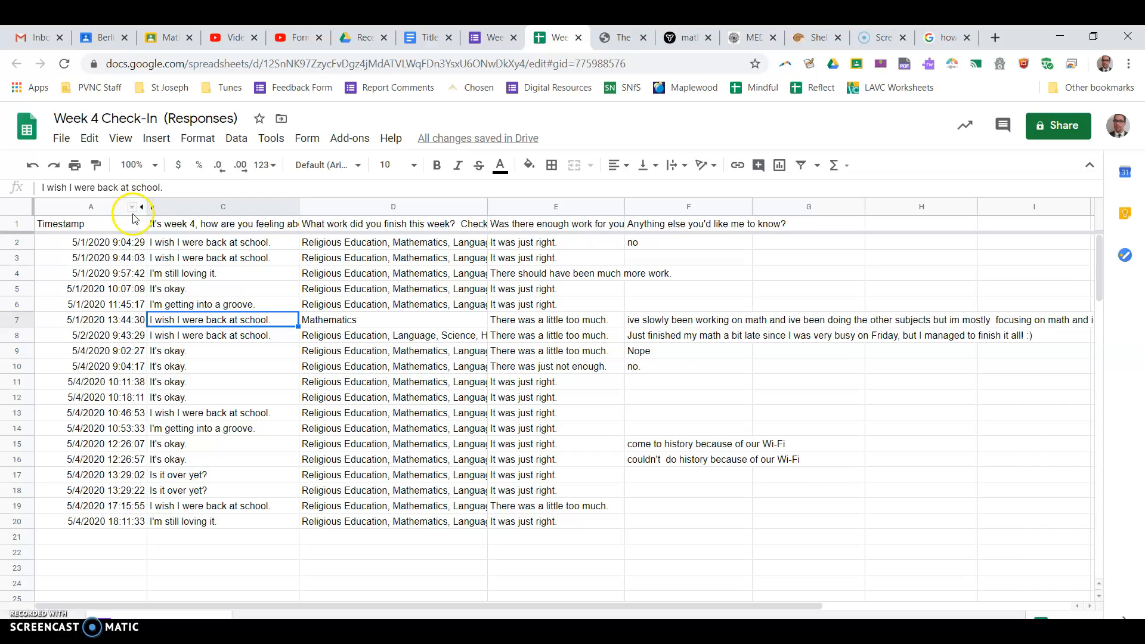
- Try hiding the Timestamp column as well, and unhide both columns A and B
{"action": "left_click", "coordinate": [132, 208]}
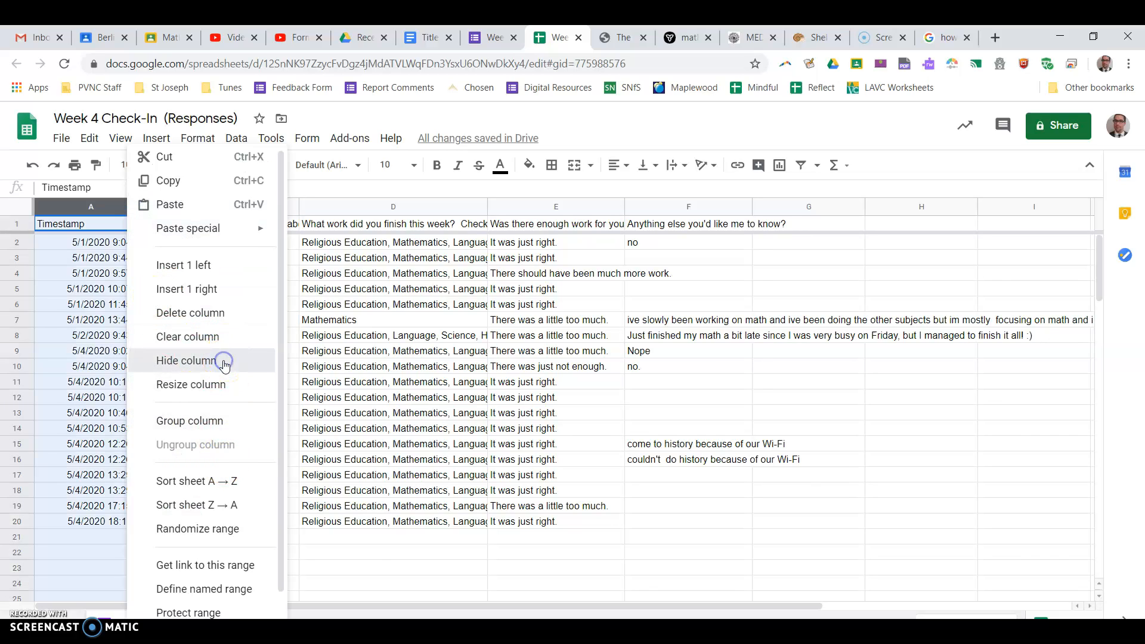
{"action": "left_click", "coordinate": [226, 360]}
{"action": "left_click", "coordinate": [288, 404]}
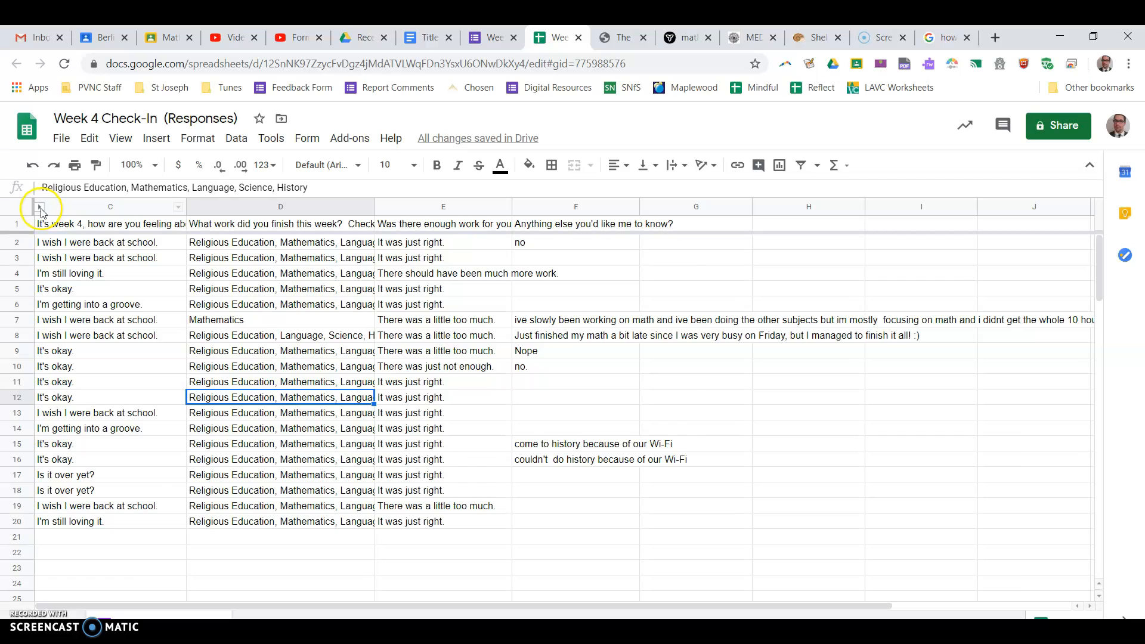
{"action": "left_click", "coordinate": [40, 208]}
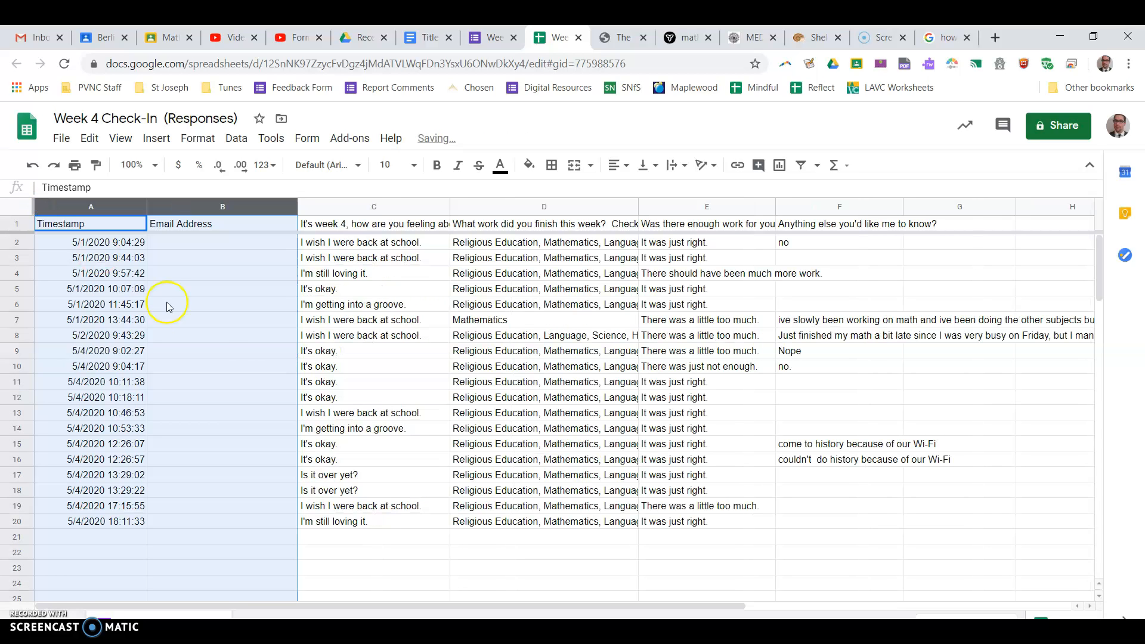
{"action": "left_click", "coordinate": [244, 354]}
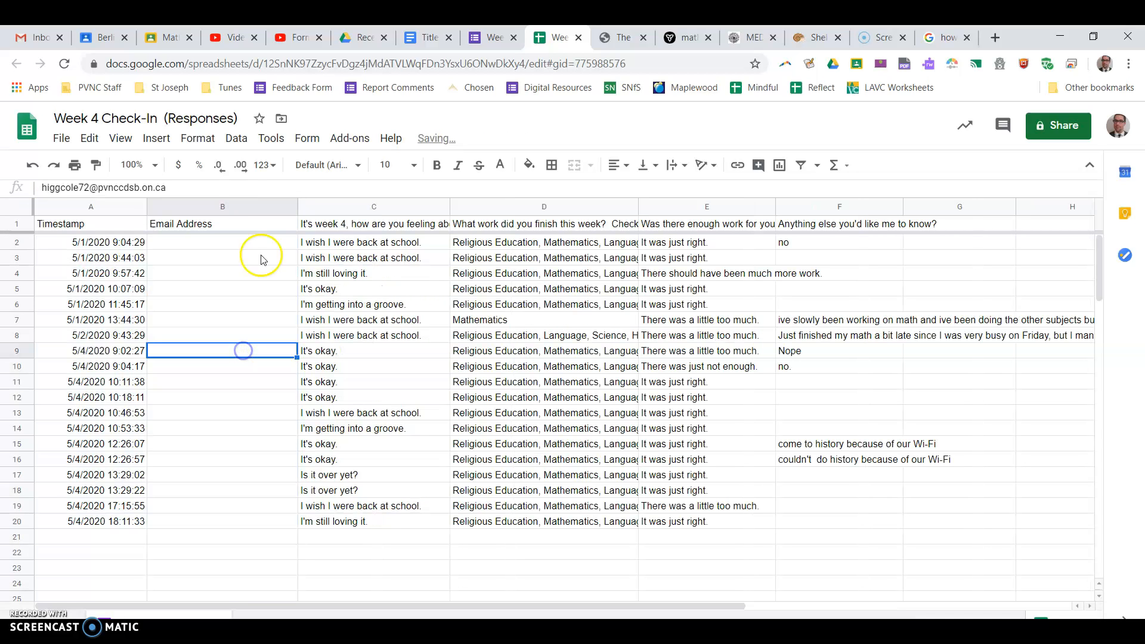
- Hide column B with the email addresses again, keeping the Timestamp column shown
{"action": "right_click", "coordinate": [289, 208]}
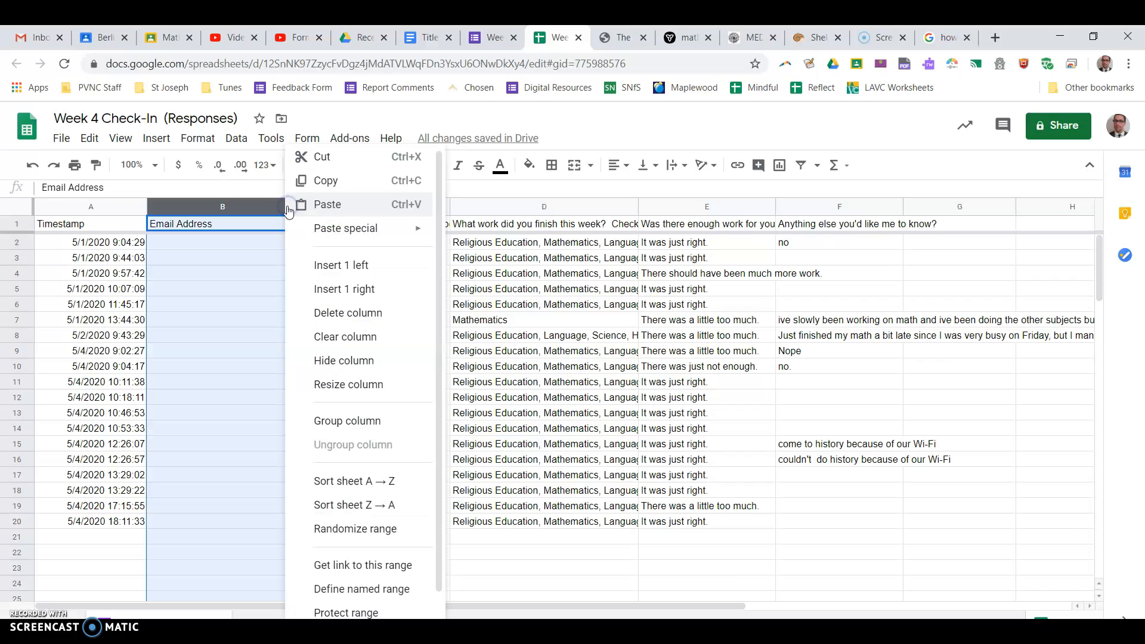
{"action": "left_click", "coordinate": [366, 359]}
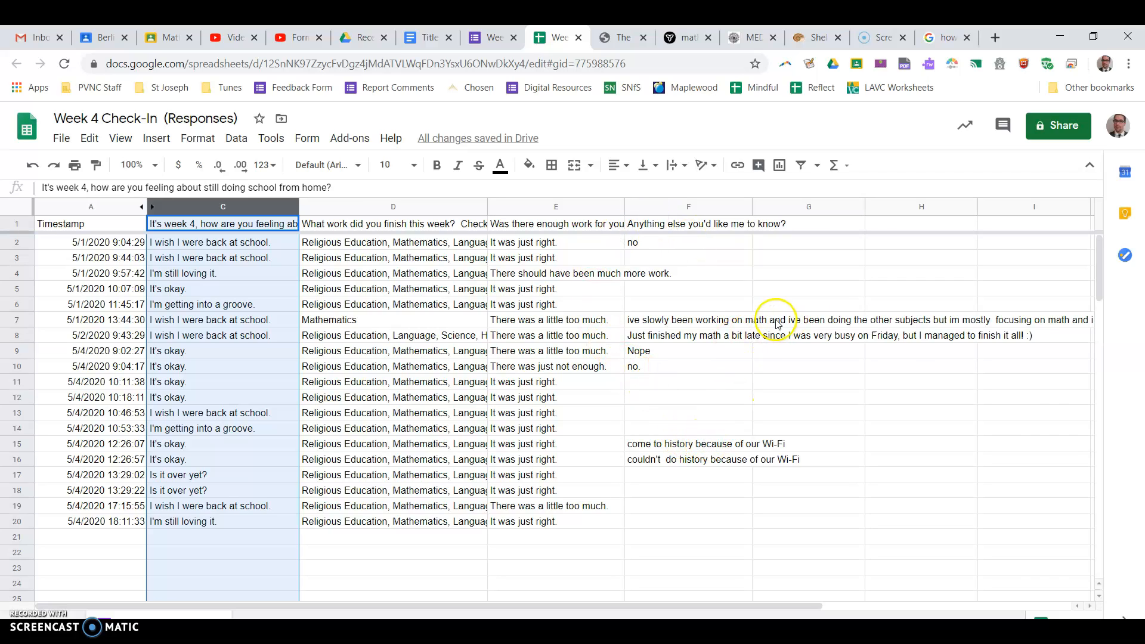
{"action": "left_click", "coordinate": [435, 337]}
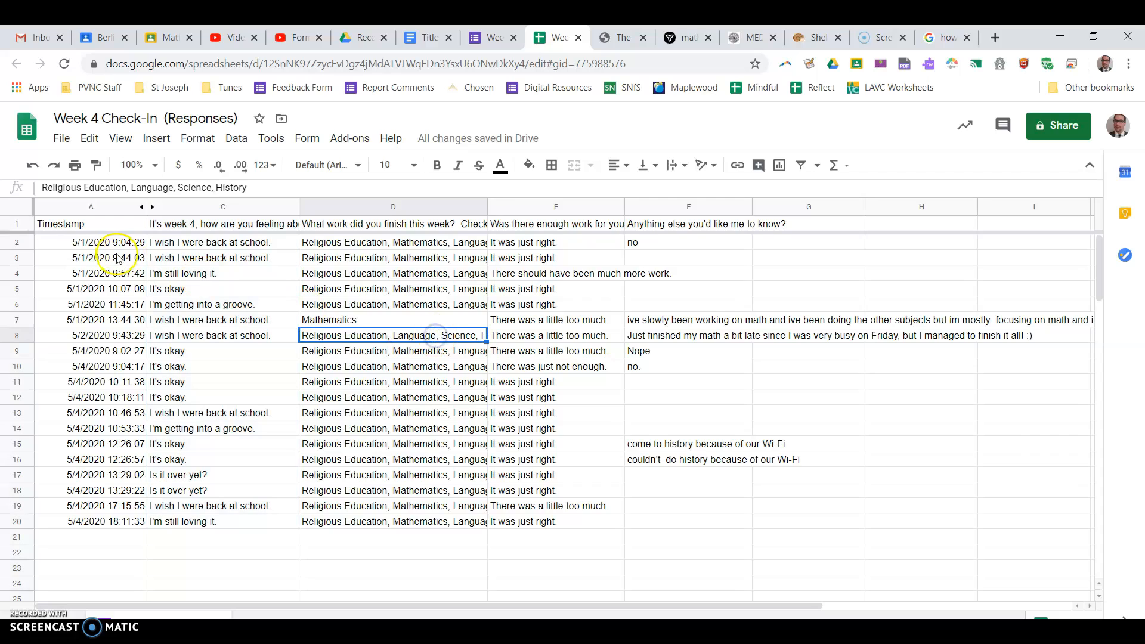
- Set text wrapping to Wrap for the whole sheet and widen the "Anything else you'd like me to know?" column
{"action": "left_click", "coordinate": [7, 210]}
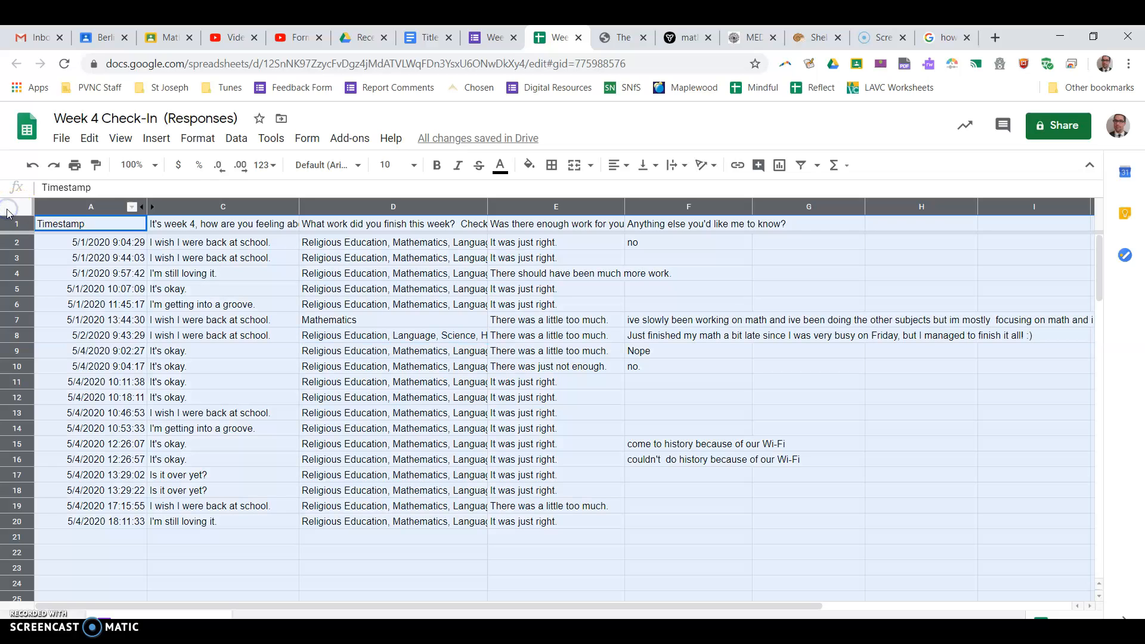
{"action": "left_click", "coordinate": [208, 143]}
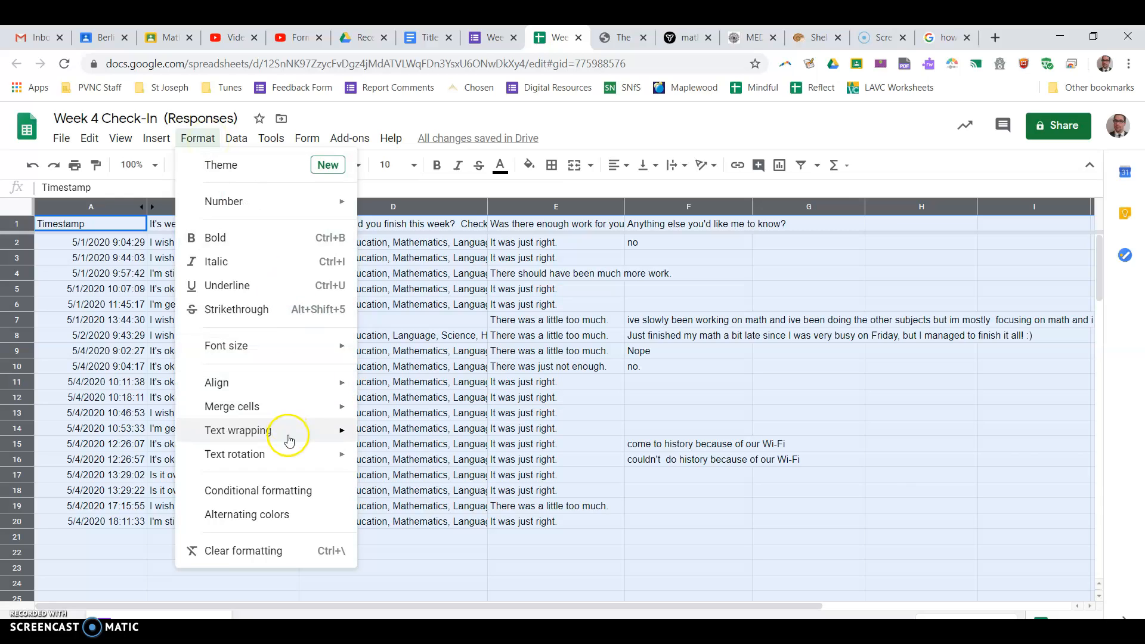
{"action": "mouse_move", "coordinate": [288, 440]}
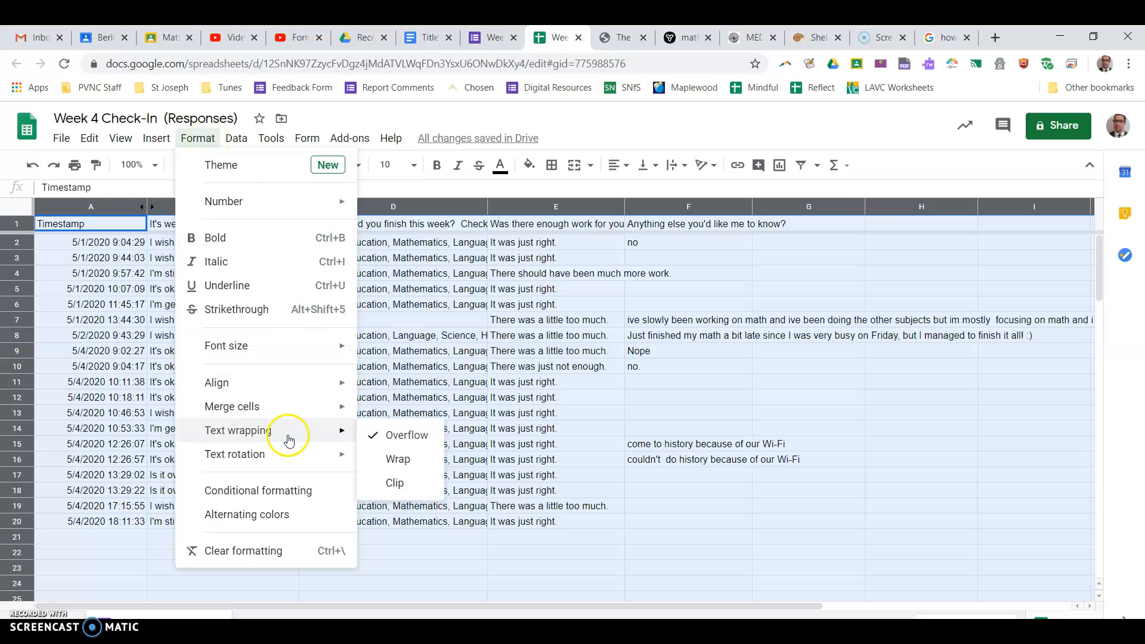
{"action": "left_click", "coordinate": [425, 466]}
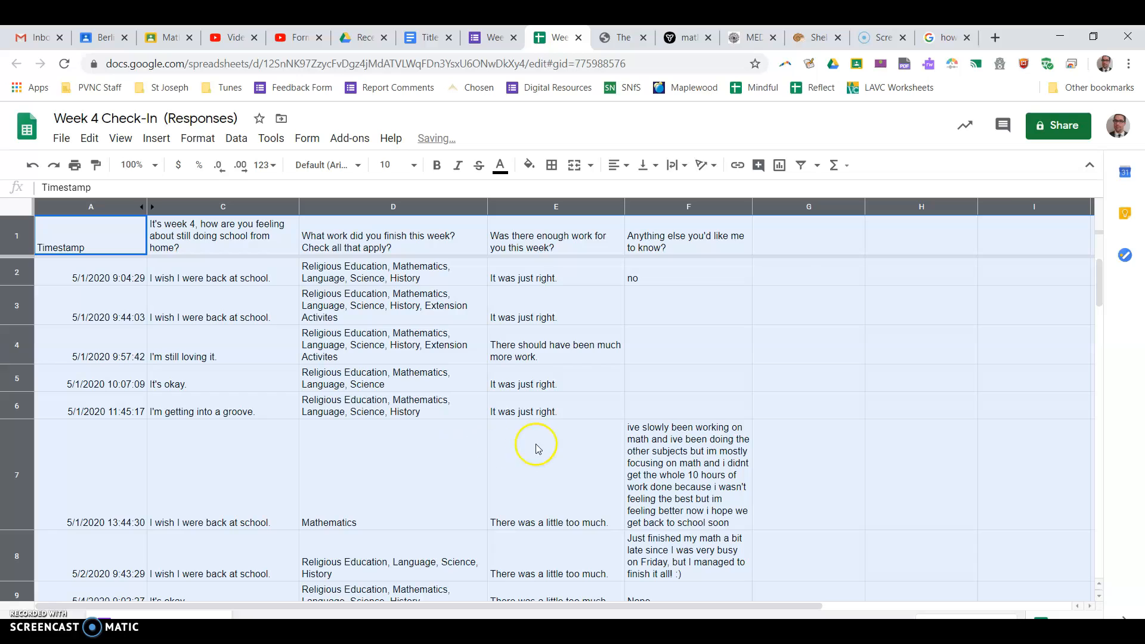
{"action": "left_click", "coordinate": [704, 344]}
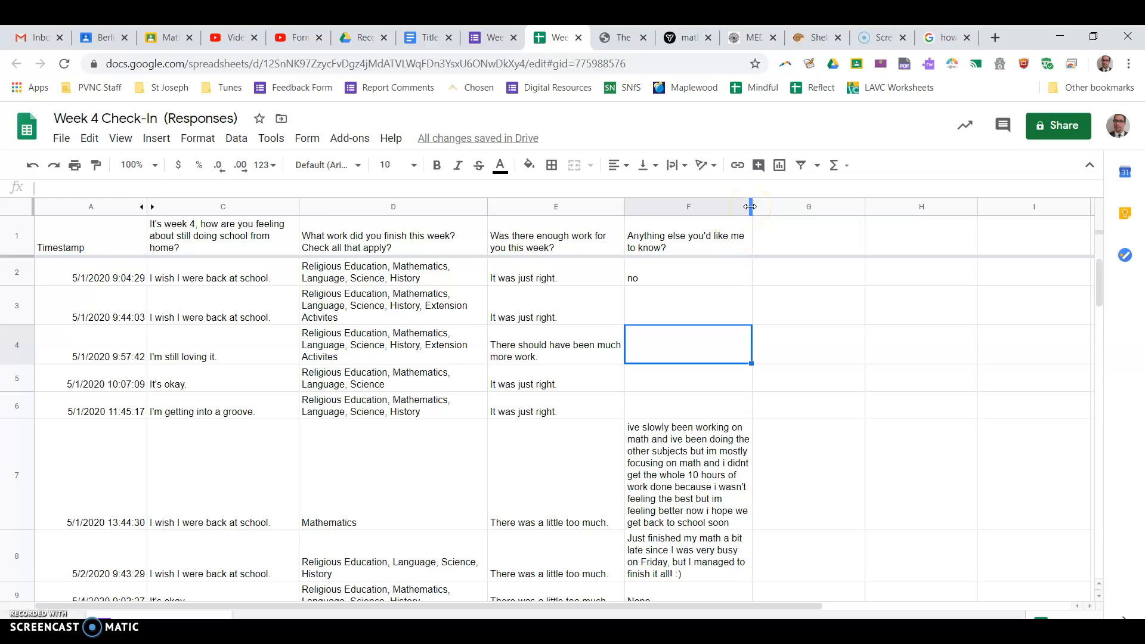
{"action": "left_click_drag", "start_coordinate": [750, 207], "coordinate": [949, 207]}
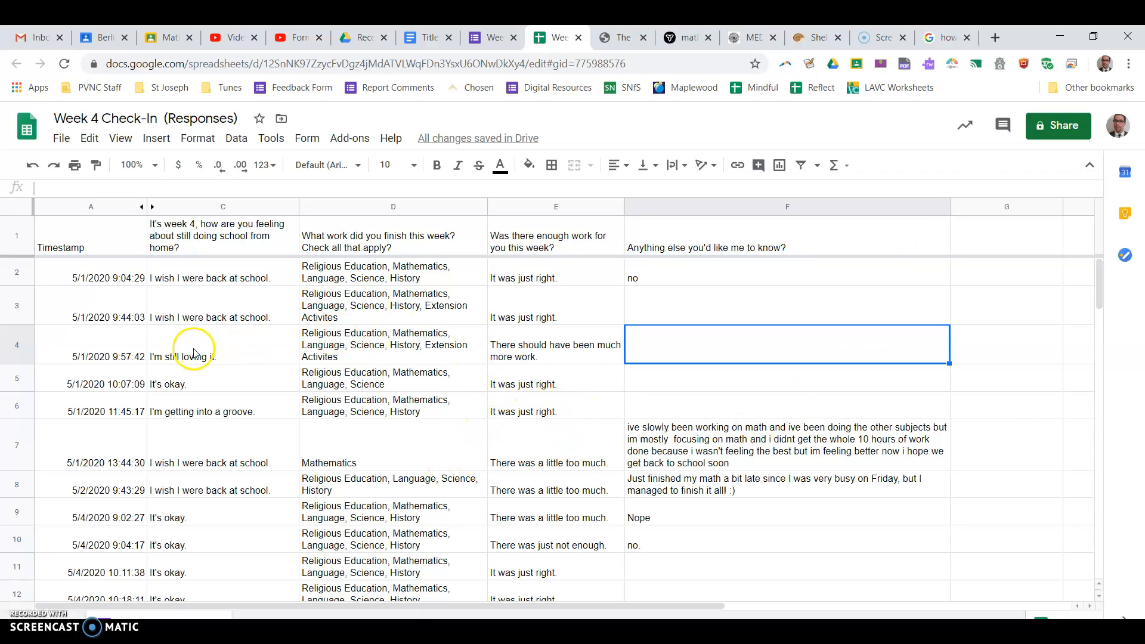
- Examine the unsorted answers in column C about how students feel about doing school from home, across all response rows
{"action": "left_click", "coordinate": [227, 212]}
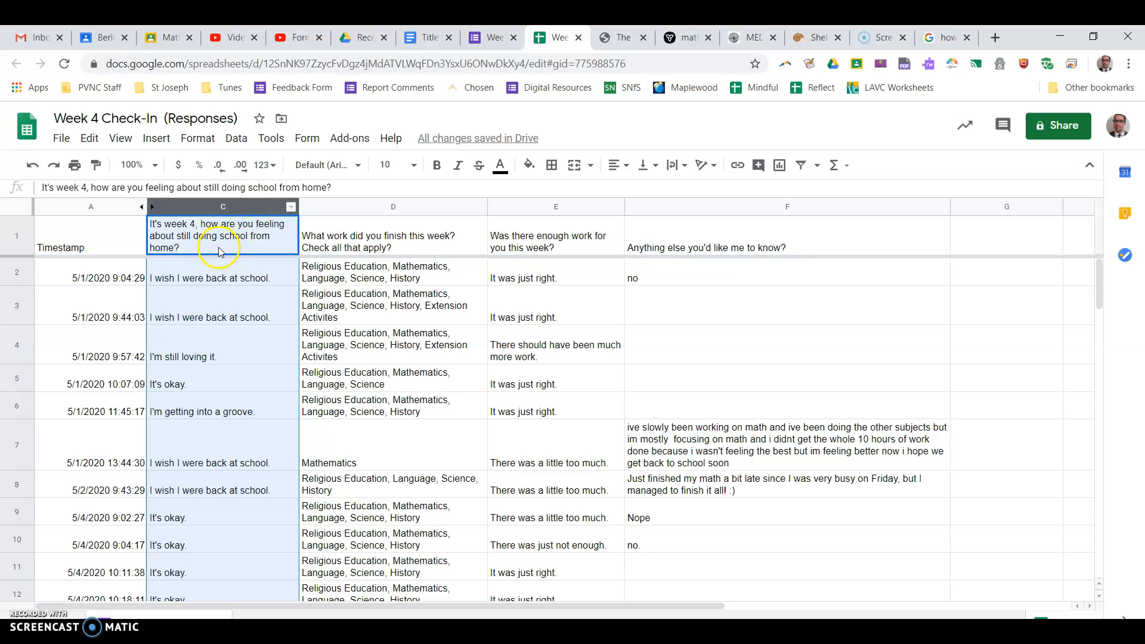
{"action": "left_click", "coordinate": [237, 273]}
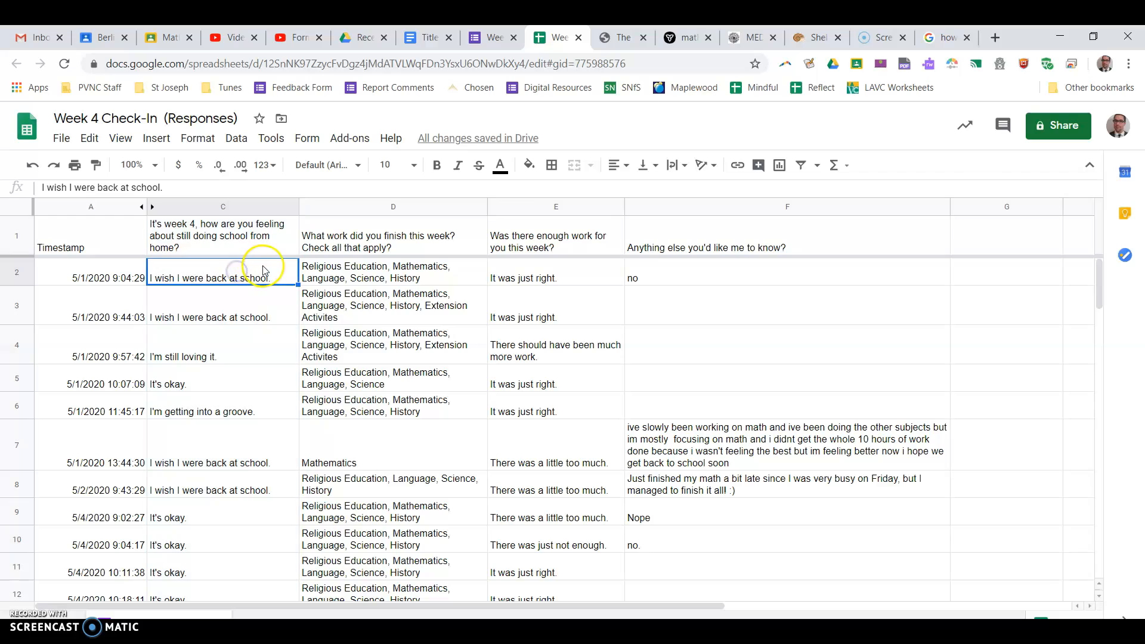
{"action": "left_click", "coordinate": [242, 338]}
{"action": "left_click", "coordinate": [229, 385]}
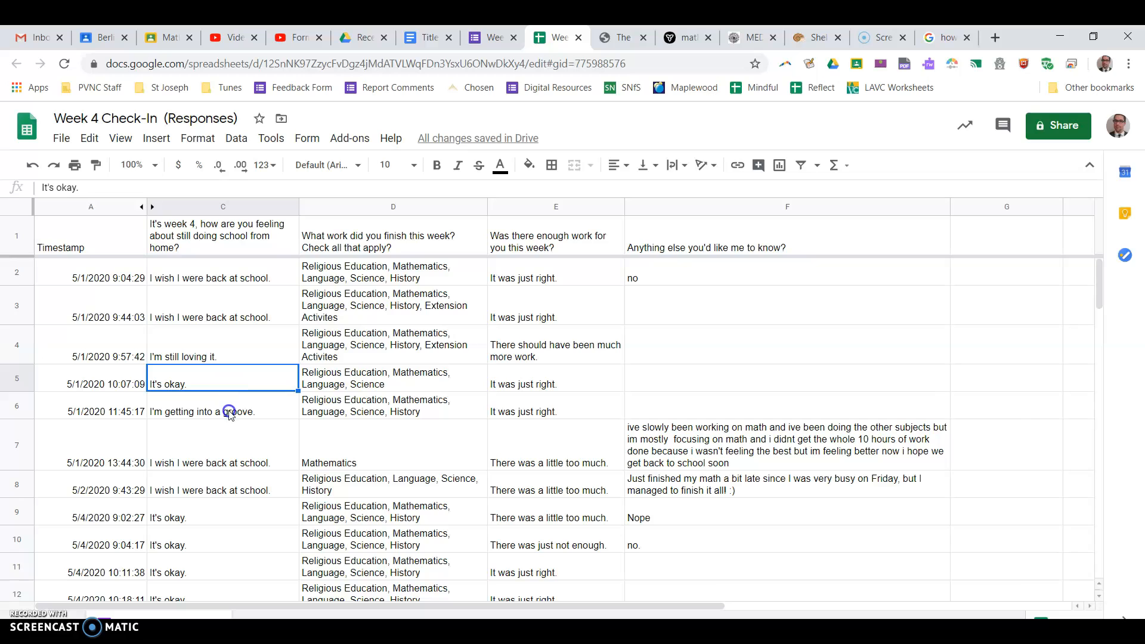
{"action": "left_click", "coordinate": [229, 412]}
{"action": "scroll", "coordinate": [229, 465], "scroll_direction": "down", "scroll_amount": 2}
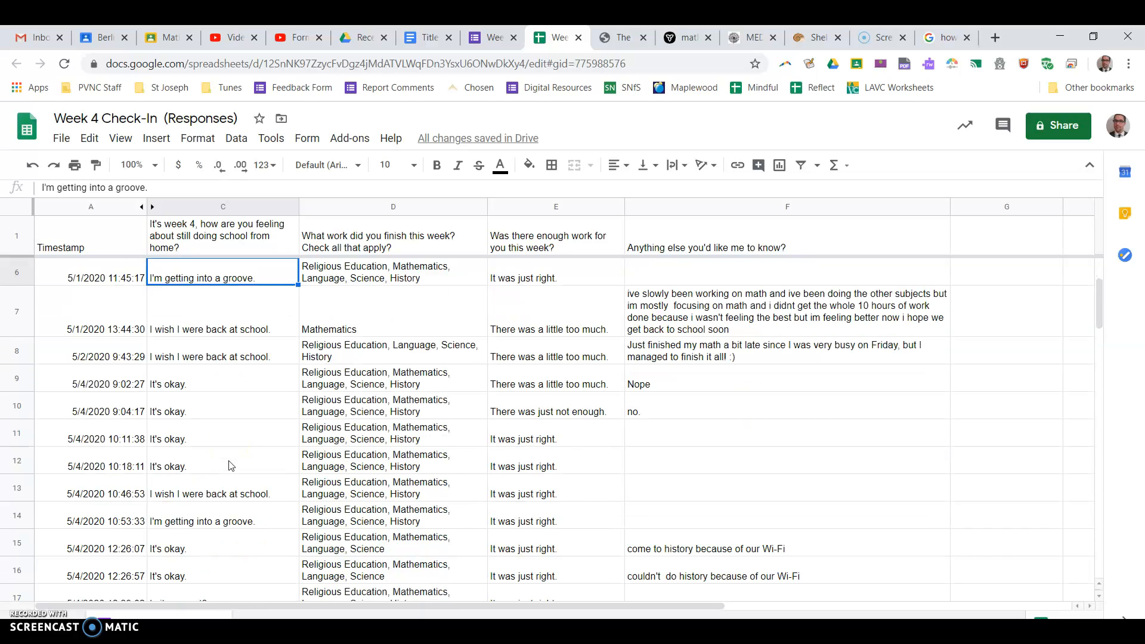
{"action": "scroll", "coordinate": [231, 466], "scroll_direction": "down", "scroll_amount": 2}
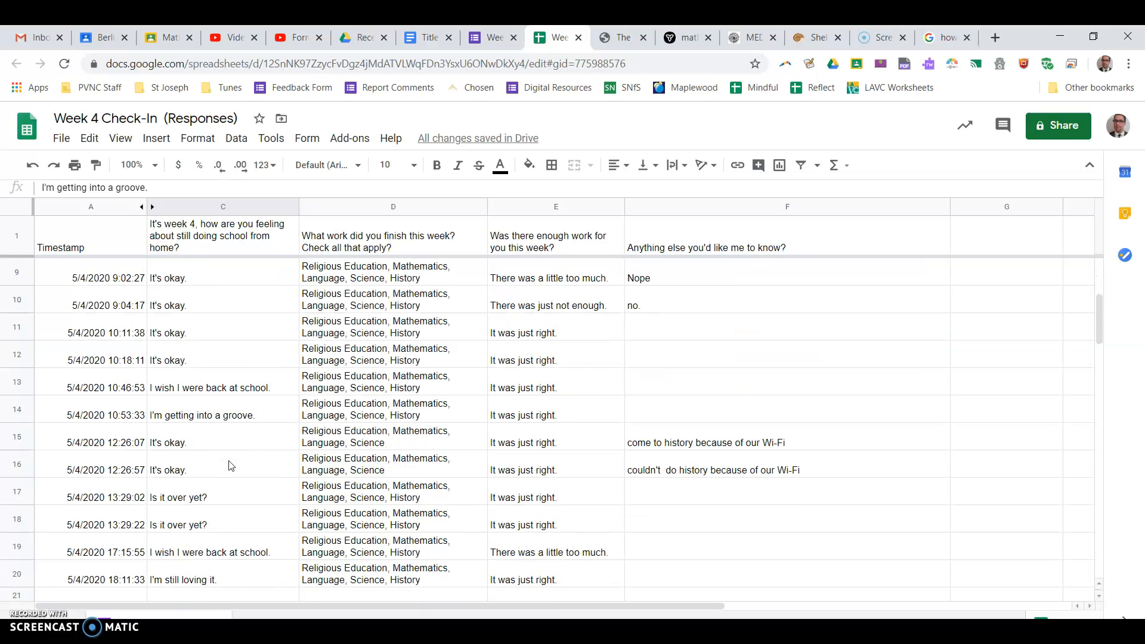
{"action": "scroll", "coordinate": [230, 466], "scroll_direction": "up", "scroll_amount": 4}
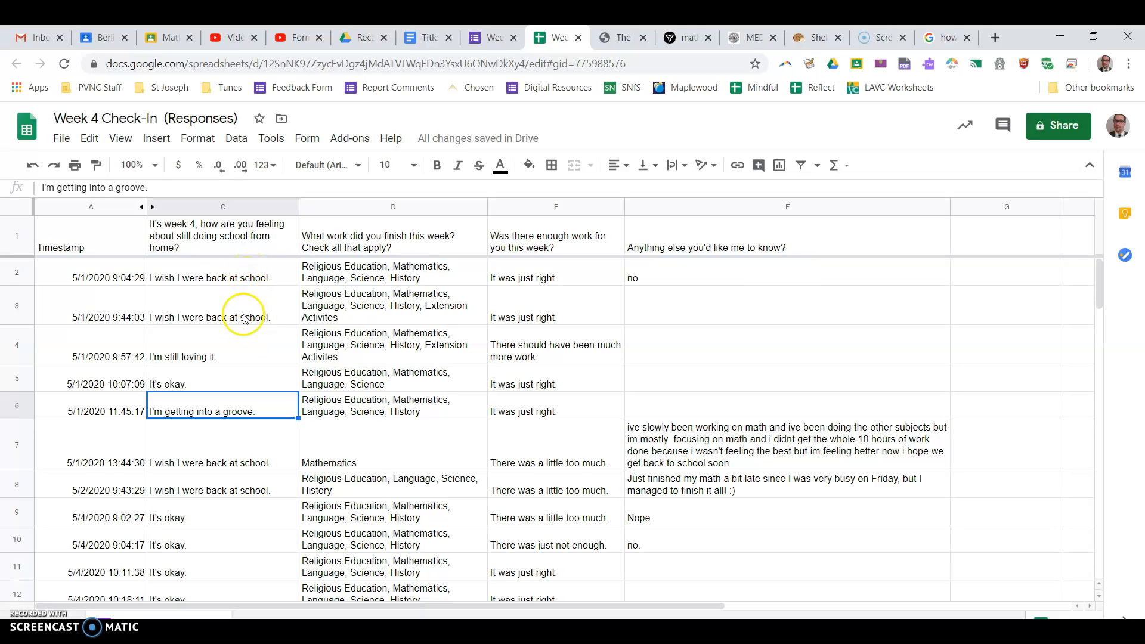
{"action": "scroll", "coordinate": [243, 322], "scroll_direction": "down", "scroll_amount": 3}
{"action": "scroll", "coordinate": [243, 325], "scroll_direction": "down", "scroll_amount": 1}
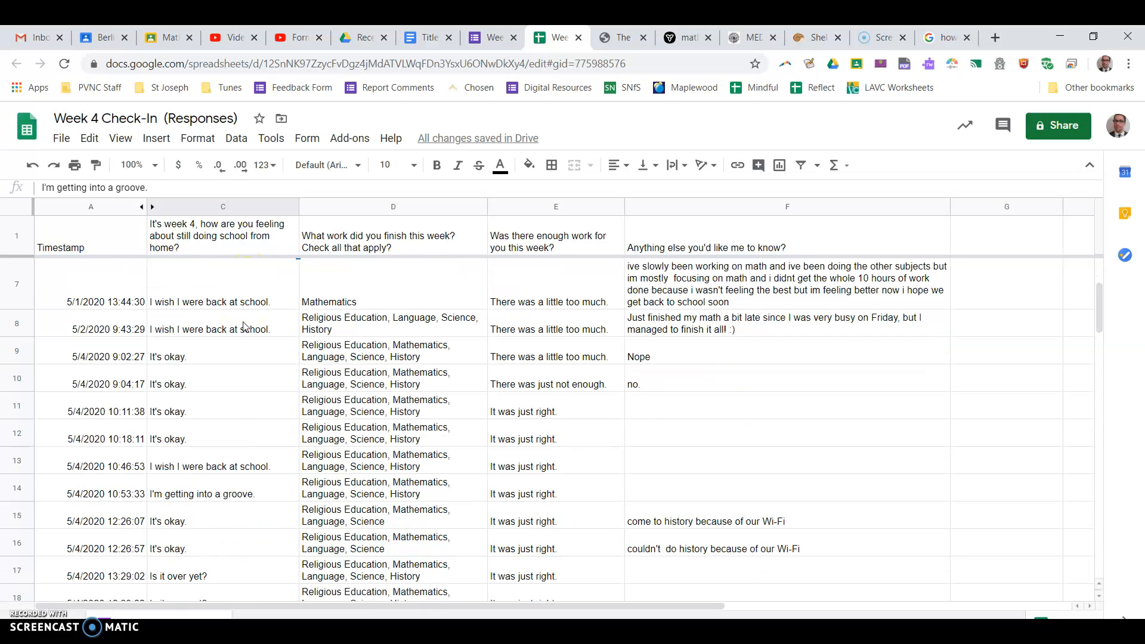
{"action": "scroll", "coordinate": [243, 325], "scroll_direction": "down", "scroll_amount": 2}
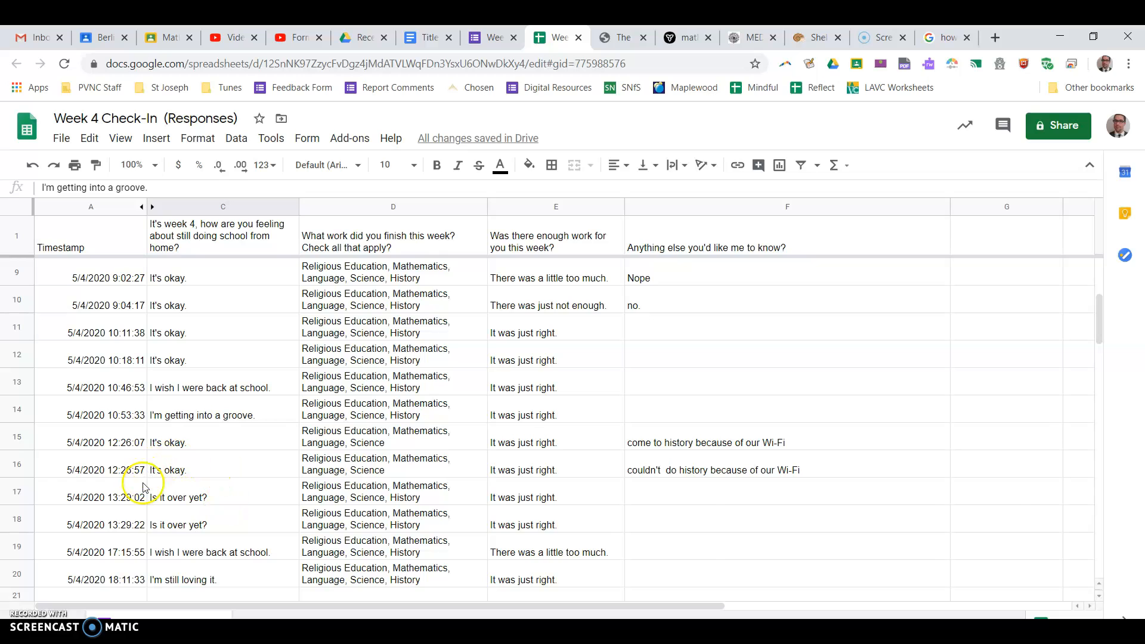
{"action": "scroll", "coordinate": [252, 431], "scroll_direction": "up", "scroll_amount": 4}
{"action": "scroll", "coordinate": [254, 436], "scroll_direction": "up", "scroll_amount": 3}
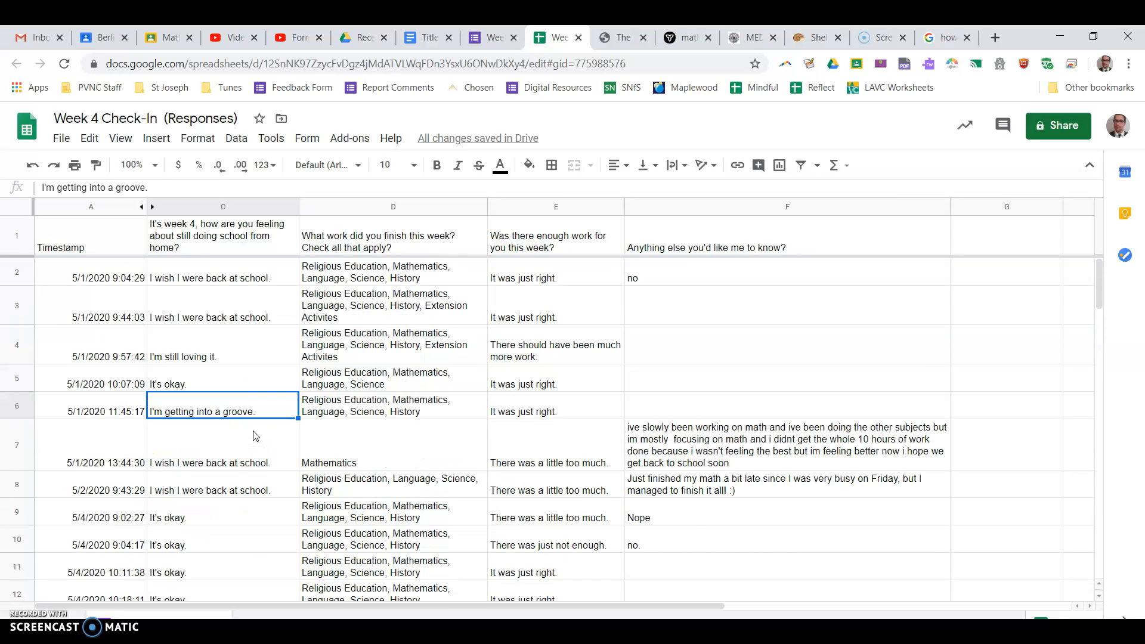
{"action": "left_click", "coordinate": [232, 365]}
{"action": "scroll", "coordinate": [232, 376], "scroll_direction": "down", "scroll_amount": 3}
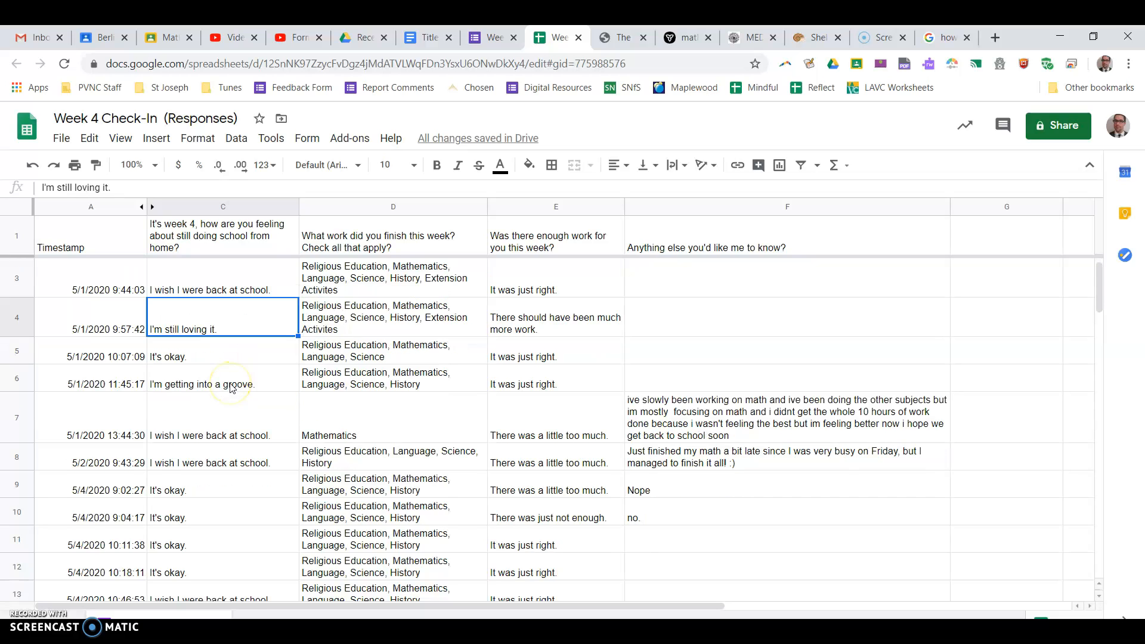
{"action": "scroll", "coordinate": [232, 388], "scroll_direction": "down", "scroll_amount": 5}
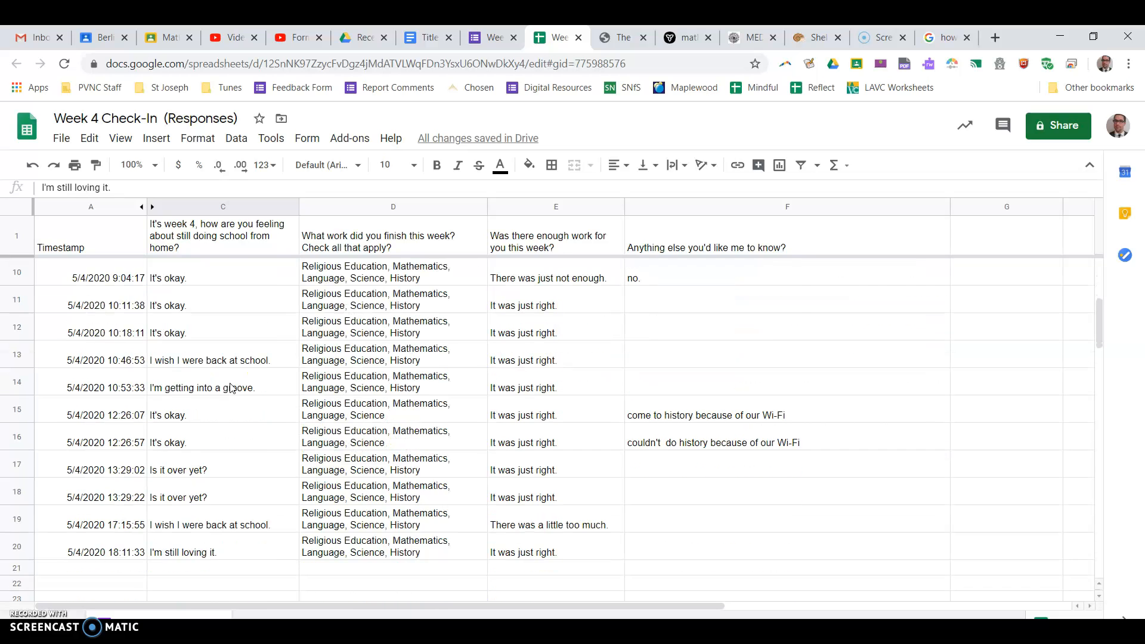
{"action": "scroll", "coordinate": [232, 389], "scroll_direction": "down", "scroll_amount": 1}
{"action": "scroll", "coordinate": [232, 388], "scroll_direction": "up", "scroll_amount": 10}
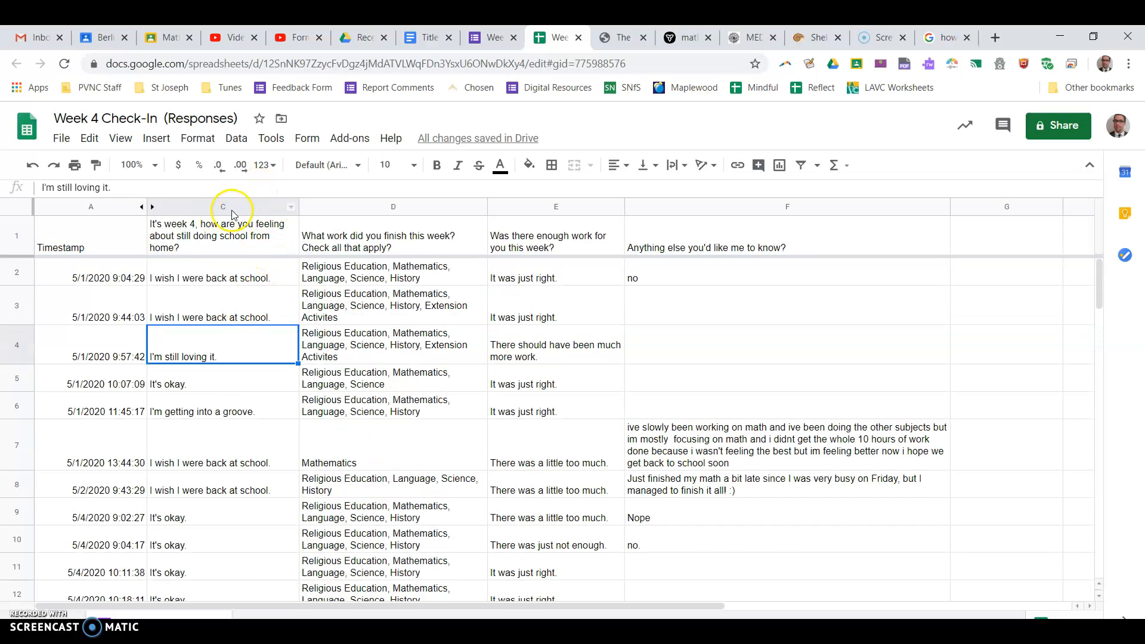
- Sort the sheet A → Z by column C, the question about how students are feeling
{"action": "left_click", "coordinate": [295, 210]}
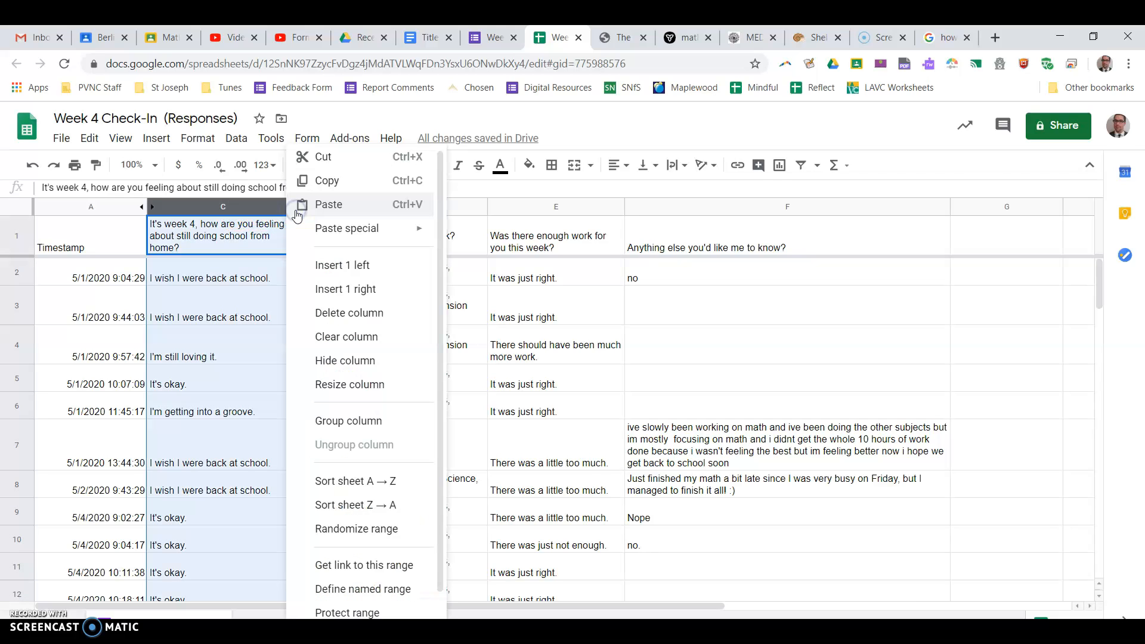
{"action": "left_click", "coordinate": [384, 486]}
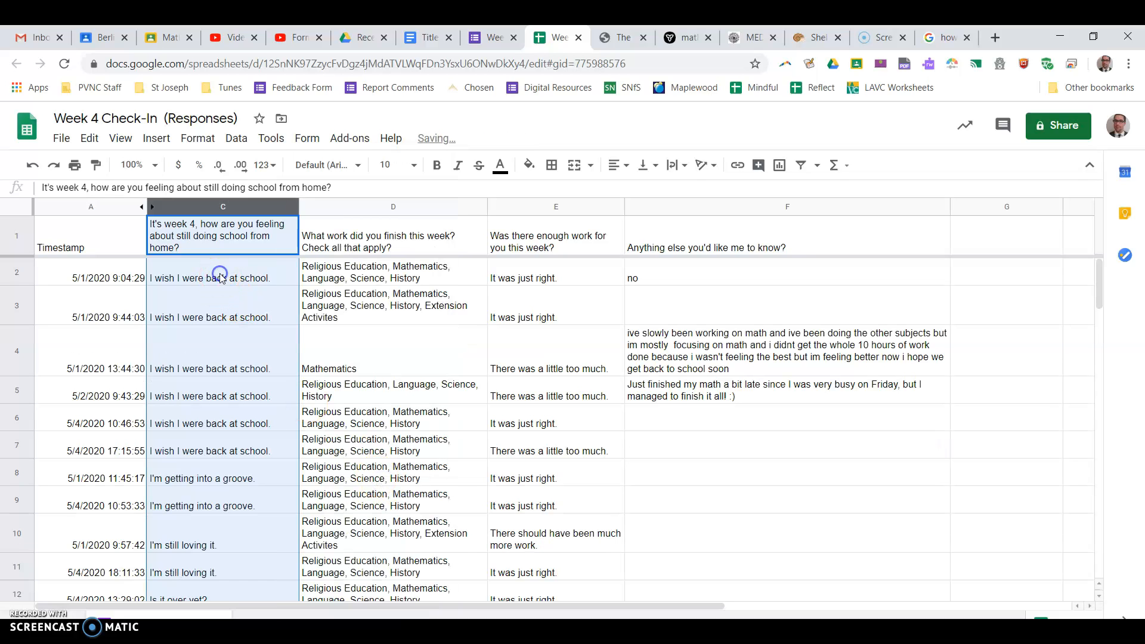
{"action": "left_click", "coordinate": [243, 334]}
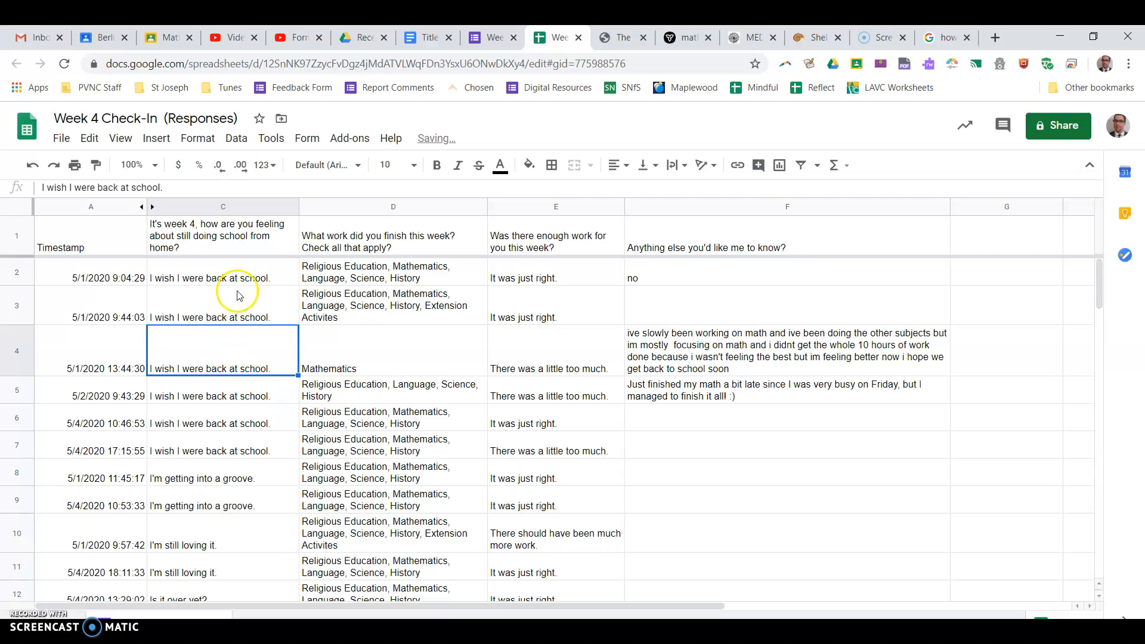
- Examine the sorted answers in column C, from the "I wish I were back at school." group through the last response row
{"action": "left_click_drag", "start_coordinate": [250, 275], "coordinate": [244, 451]}
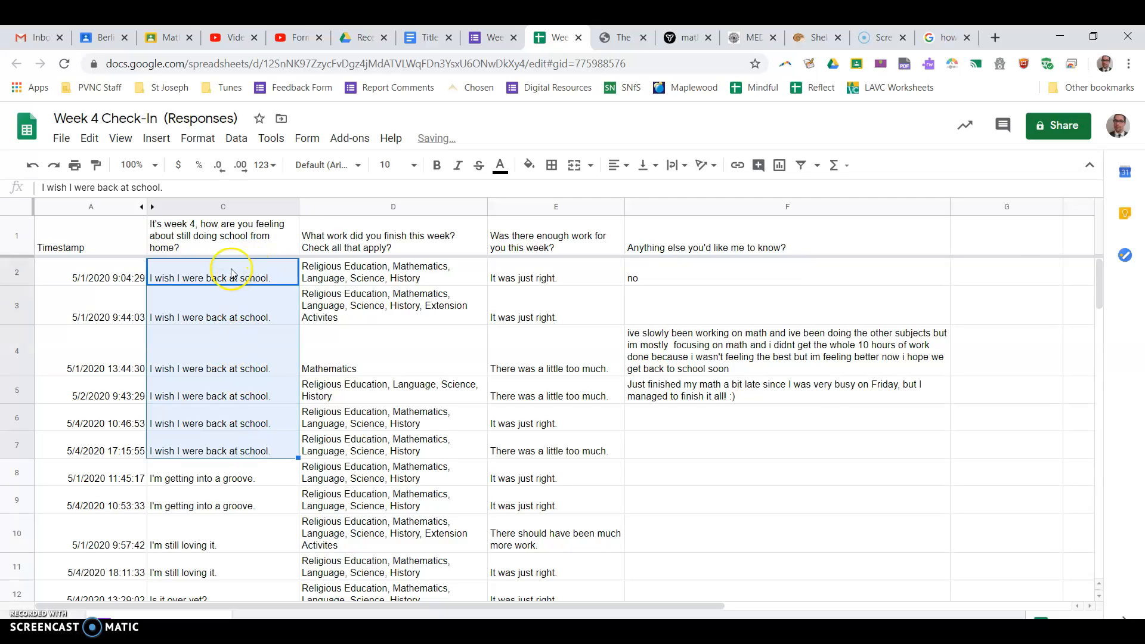
{"action": "scroll", "coordinate": [230, 412], "scroll_direction": "down", "scroll_amount": 3}
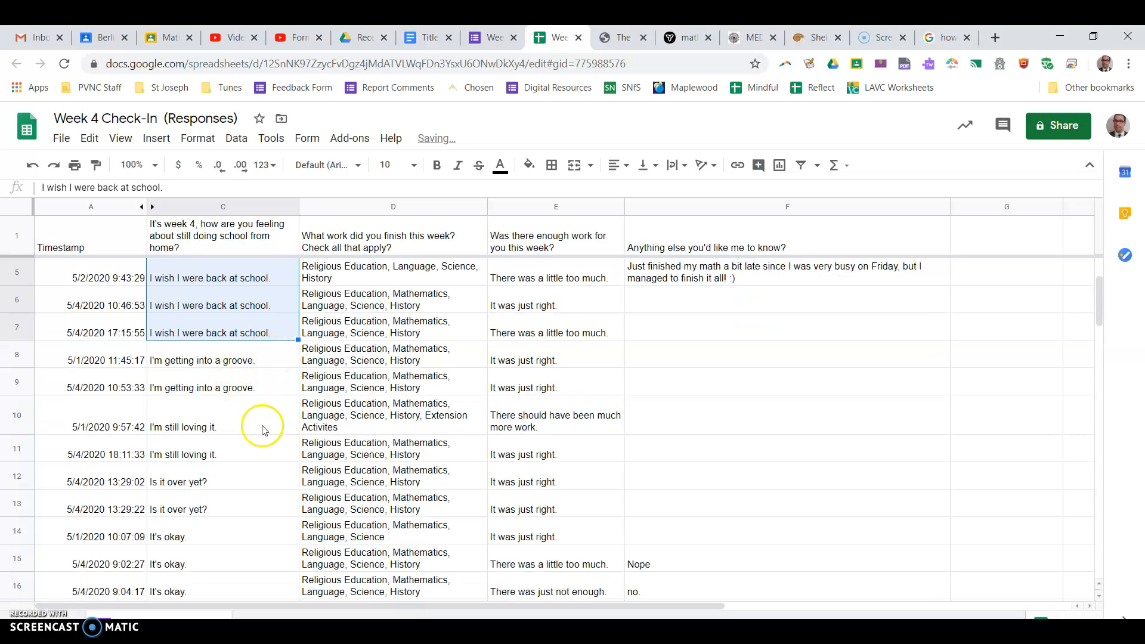
{"action": "scroll", "coordinate": [235, 519], "scroll_direction": "down", "scroll_amount": 3}
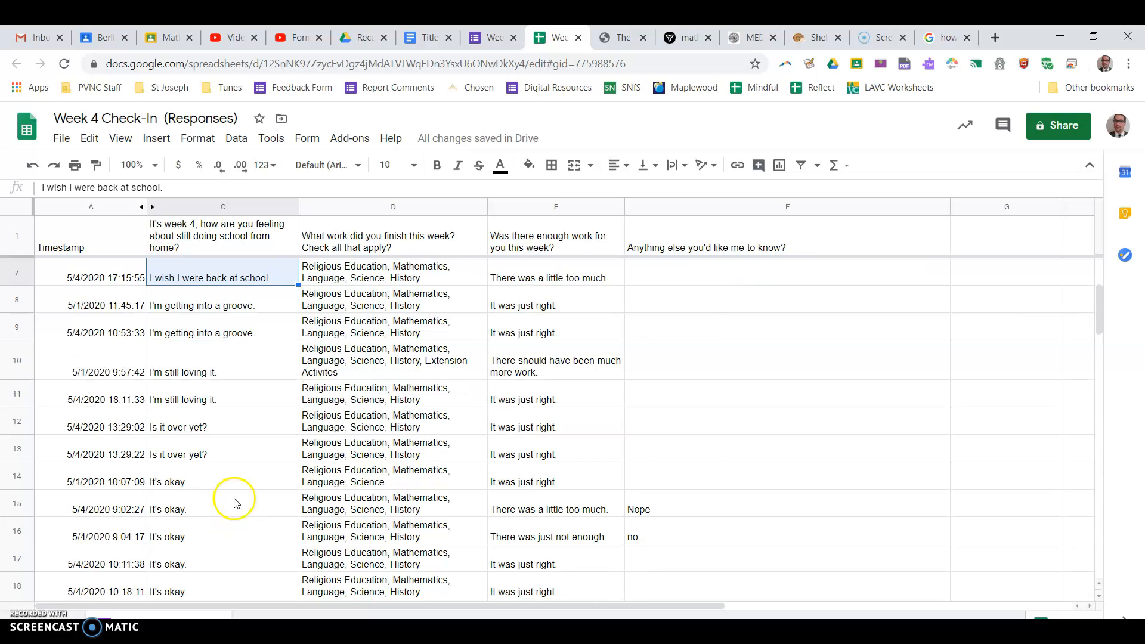
{"action": "right_click", "coordinate": [223, 531]}
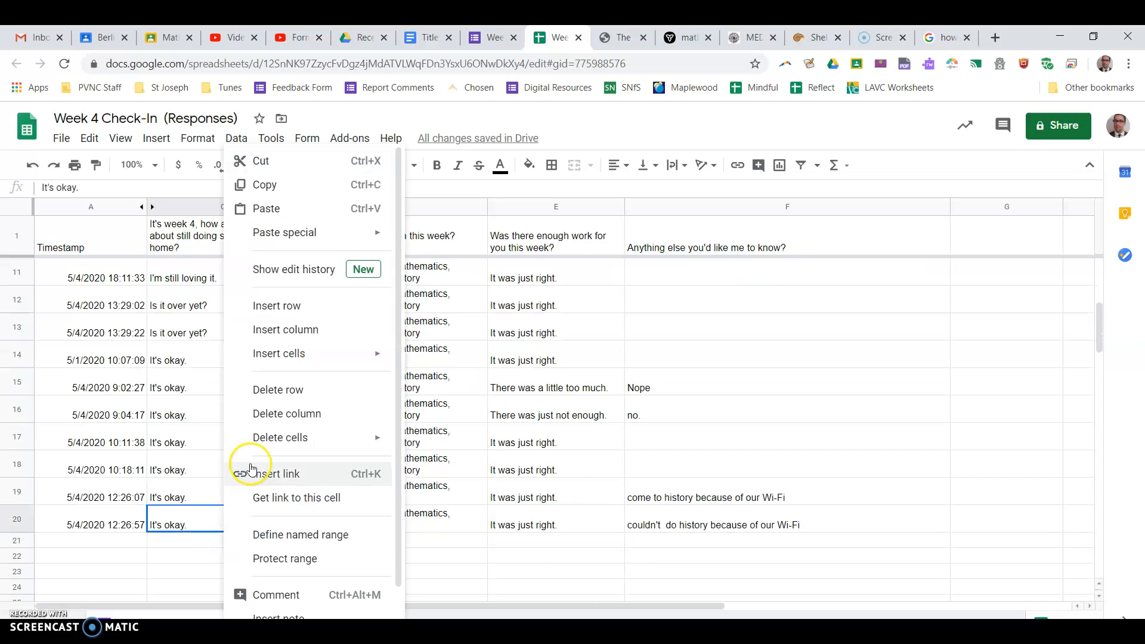
{"action": "left_click", "coordinate": [217, 468]}
{"action": "double_click", "coordinate": [218, 468]}
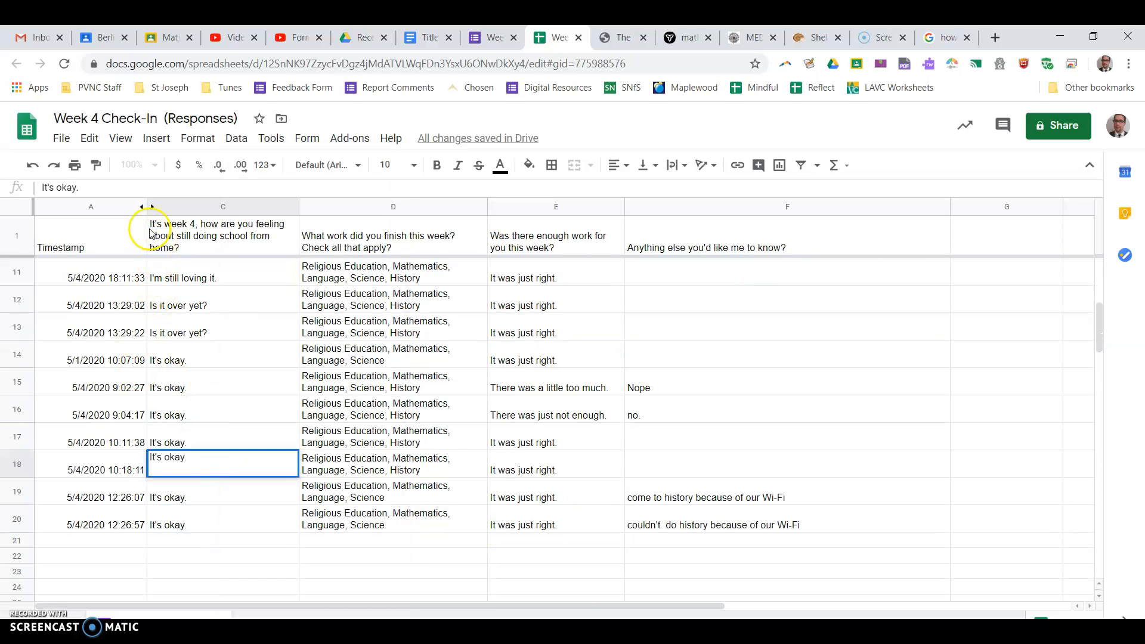
{"action": "left_click", "coordinate": [225, 439]}
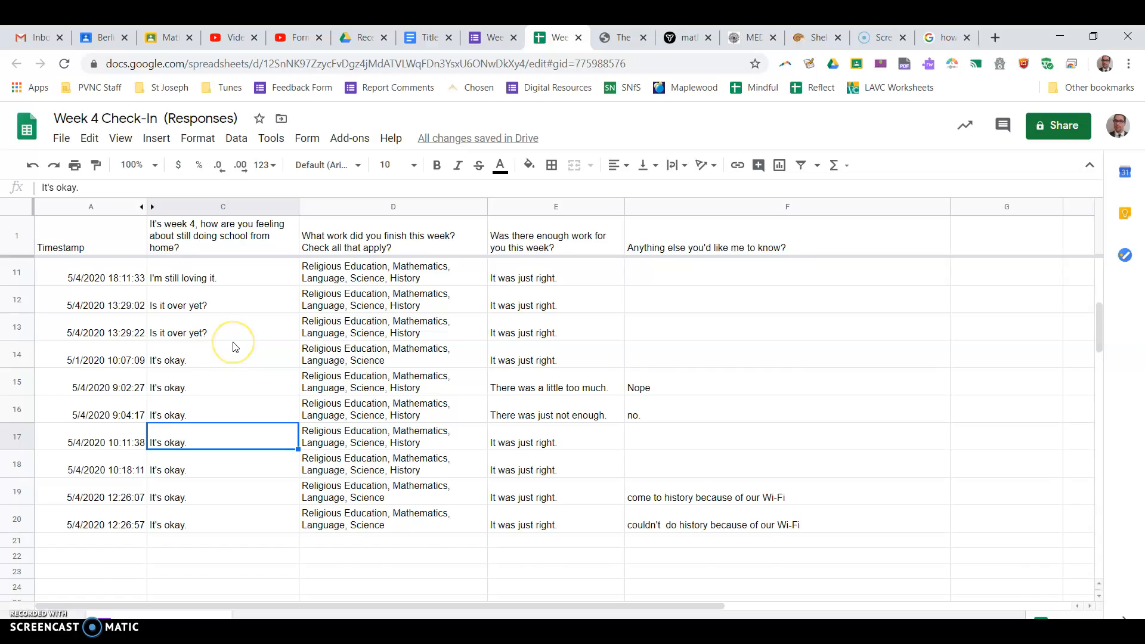
{"action": "scroll", "coordinate": [233, 346], "scroll_direction": "up", "scroll_amount": 5}
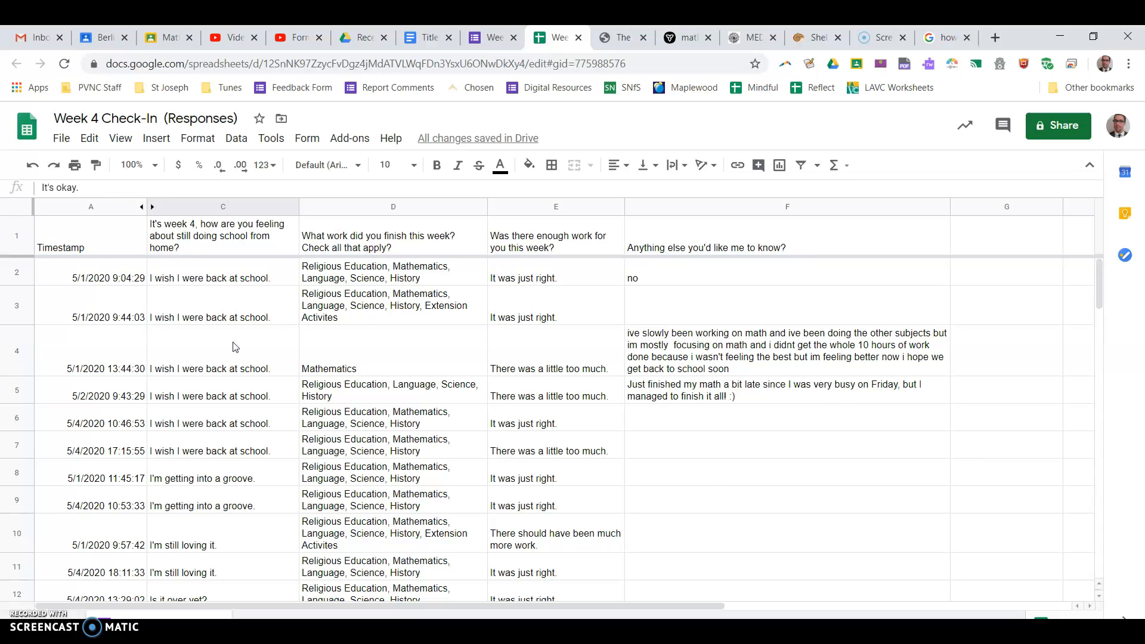
- Sort the sheet A → Z by the Timestamp column to put the responses back in chronological order
{"action": "left_click", "coordinate": [292, 208]}
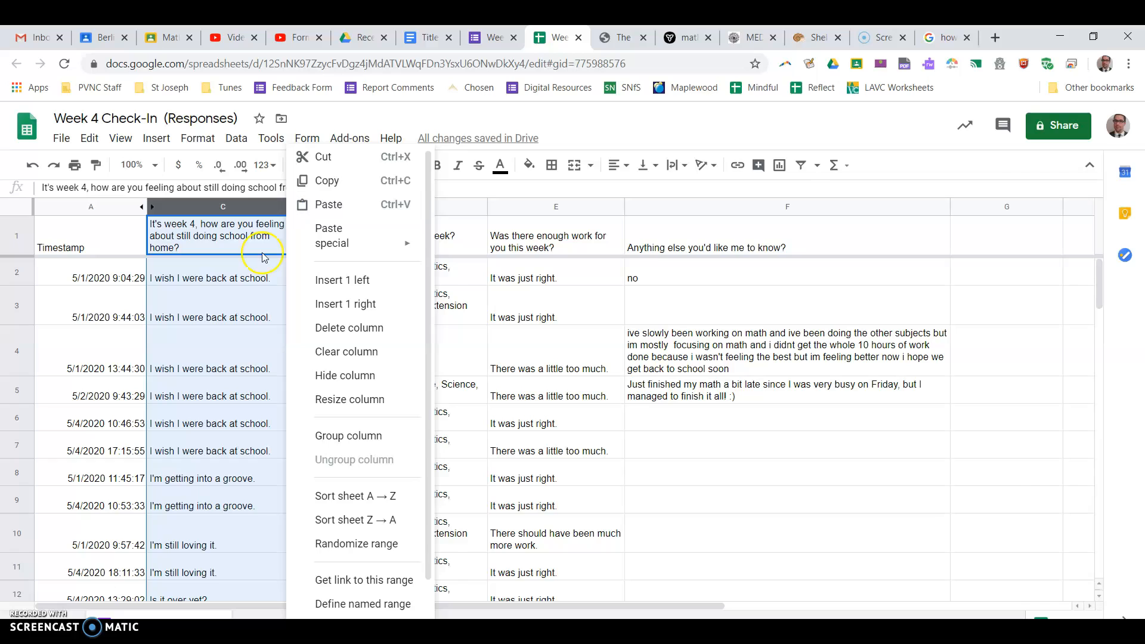
{"action": "left_click", "coordinate": [208, 343]}
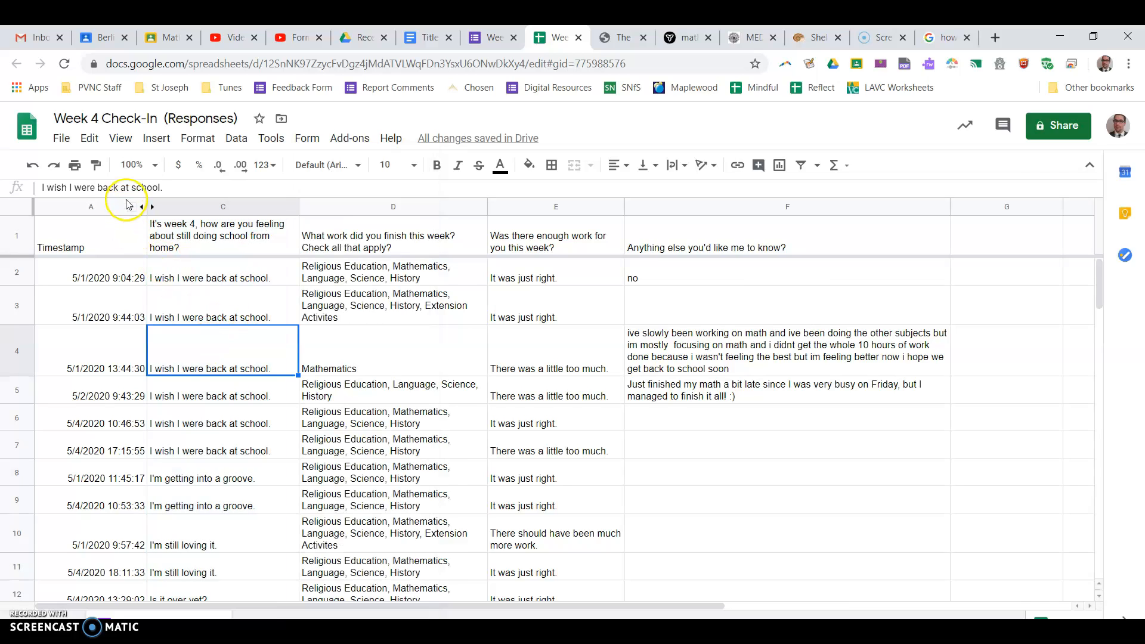
{"action": "left_click", "coordinate": [133, 207]}
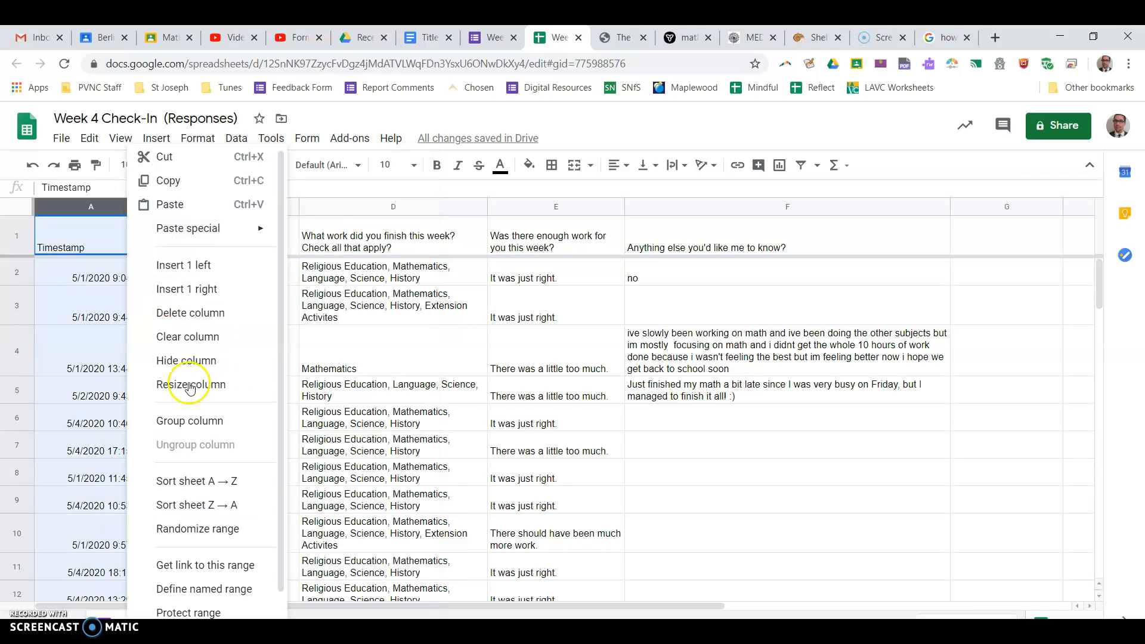
{"action": "left_click", "coordinate": [210, 482]}
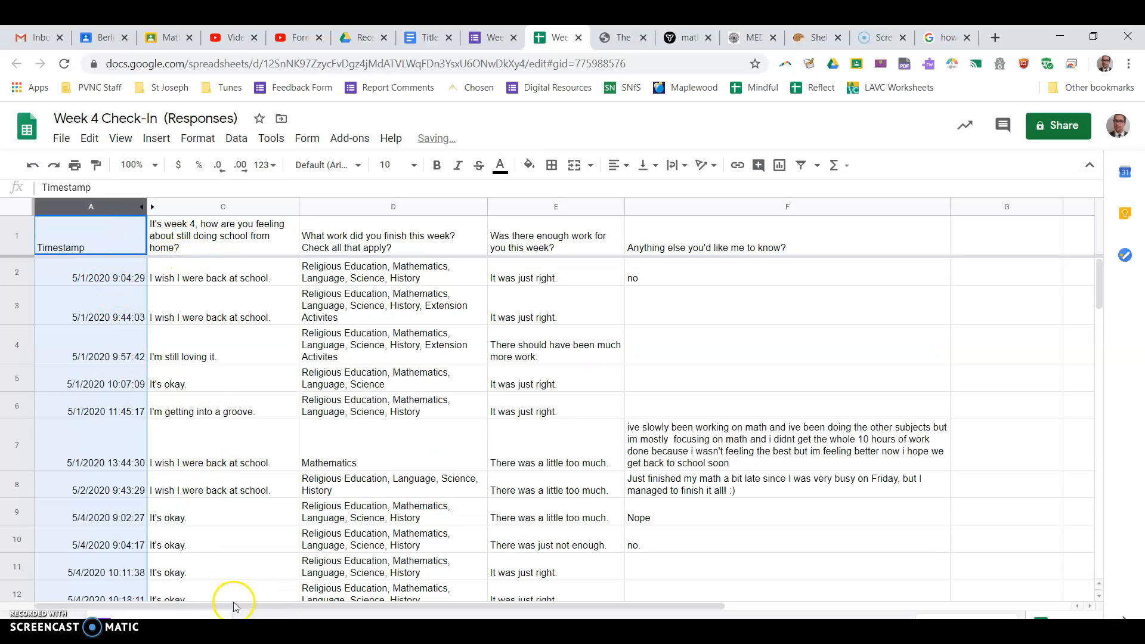
{"action": "left_click", "coordinate": [234, 340]}
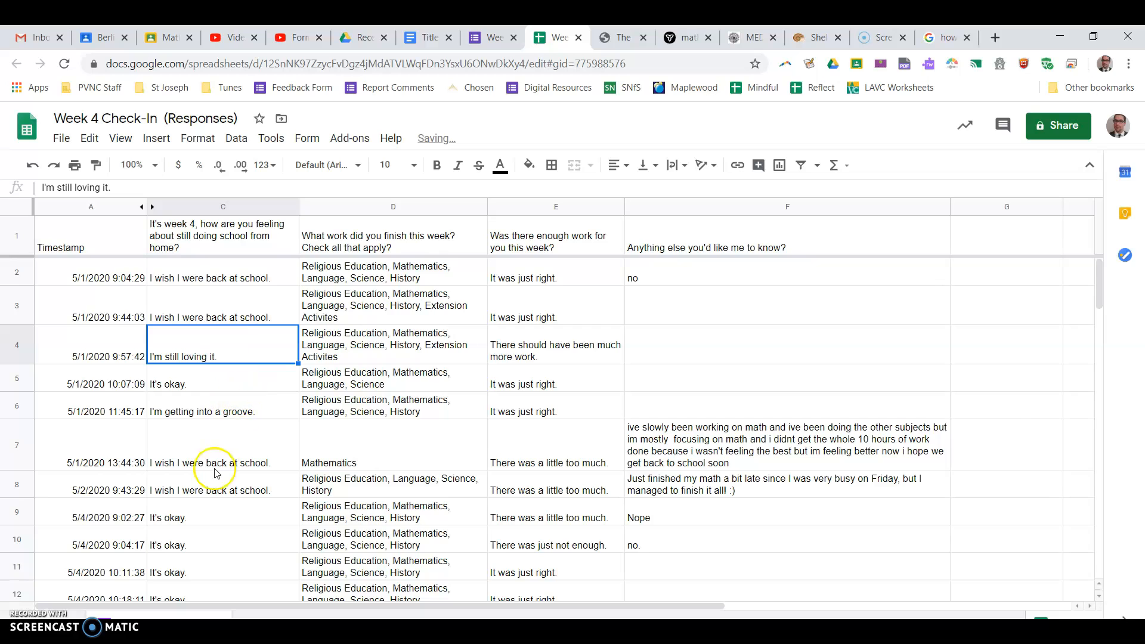
- Copy the answer text "Is it over yet?" from cell C17, leaving the cell's content as it is
{"action": "scroll", "coordinate": [218, 465], "scroll_direction": "down", "scroll_amount": 2}
{"action": "scroll", "coordinate": [221, 417], "scroll_direction": "down", "scroll_amount": 2}
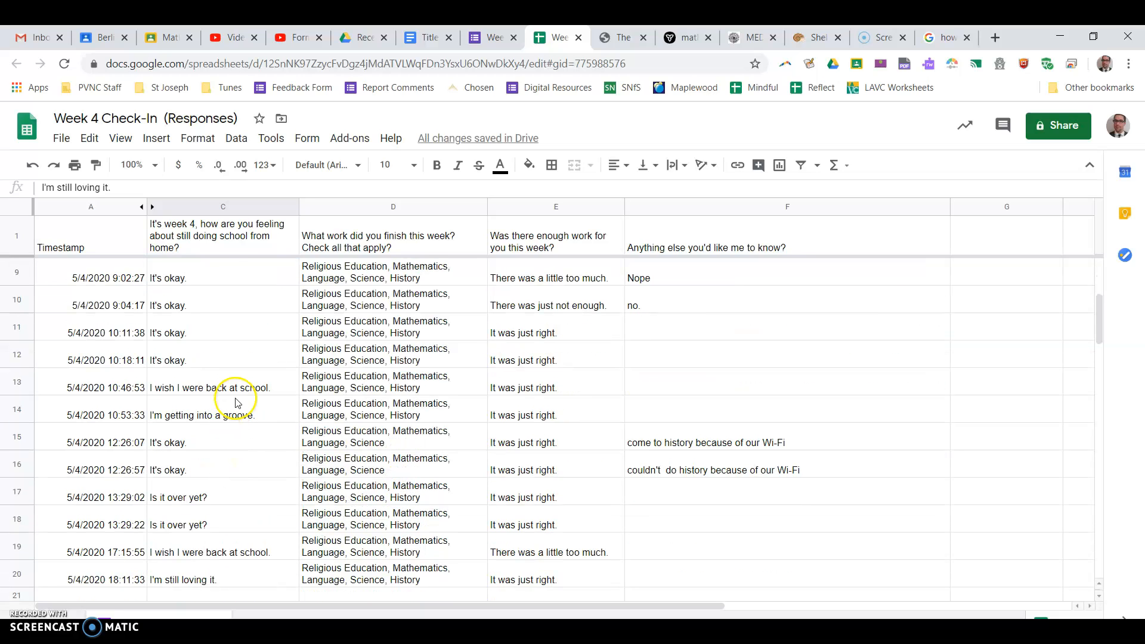
{"action": "left_click", "coordinate": [219, 498]}
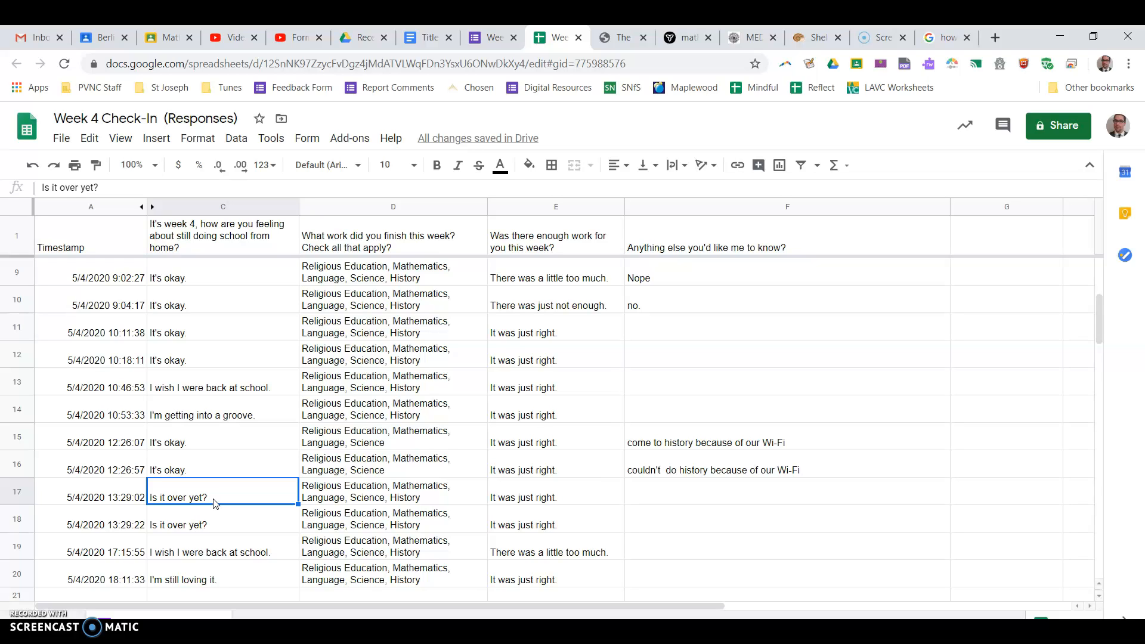
{"action": "double_click", "coordinate": [210, 501]}
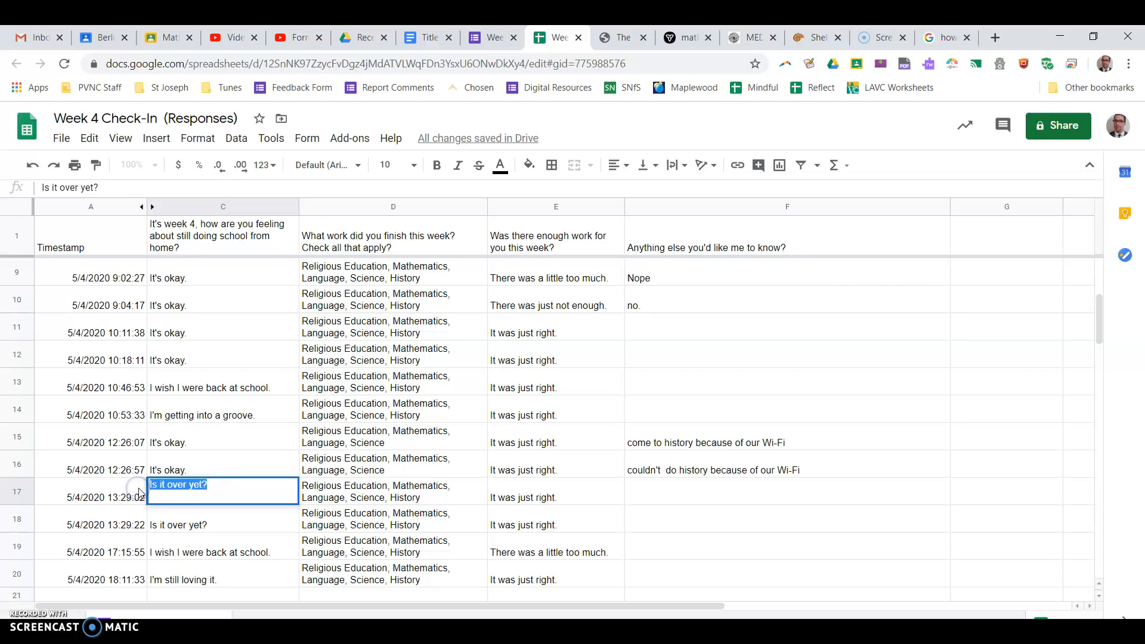
{"action": "left_click", "coordinate": [225, 437]}
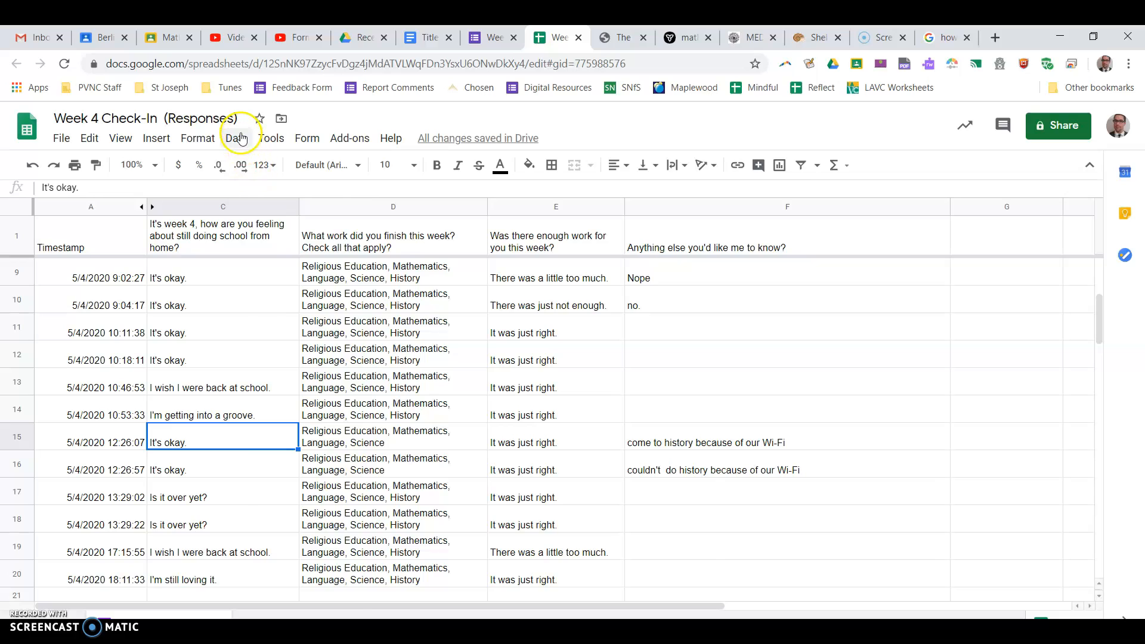
{"action": "left_click", "coordinate": [237, 138]}
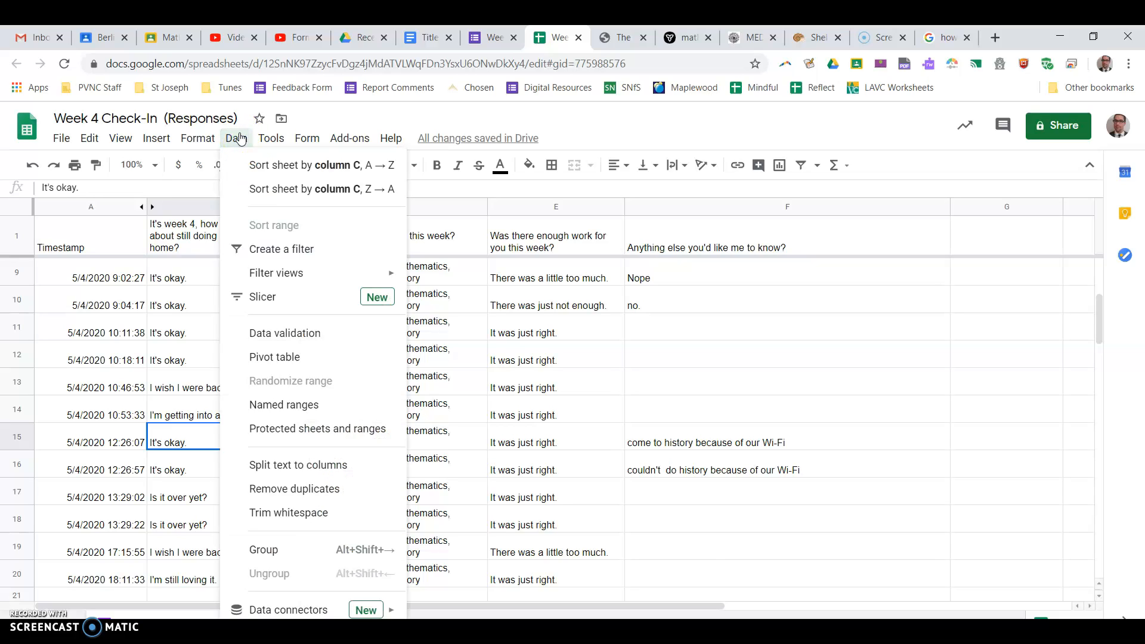
{"action": "left_click", "coordinate": [194, 138]}
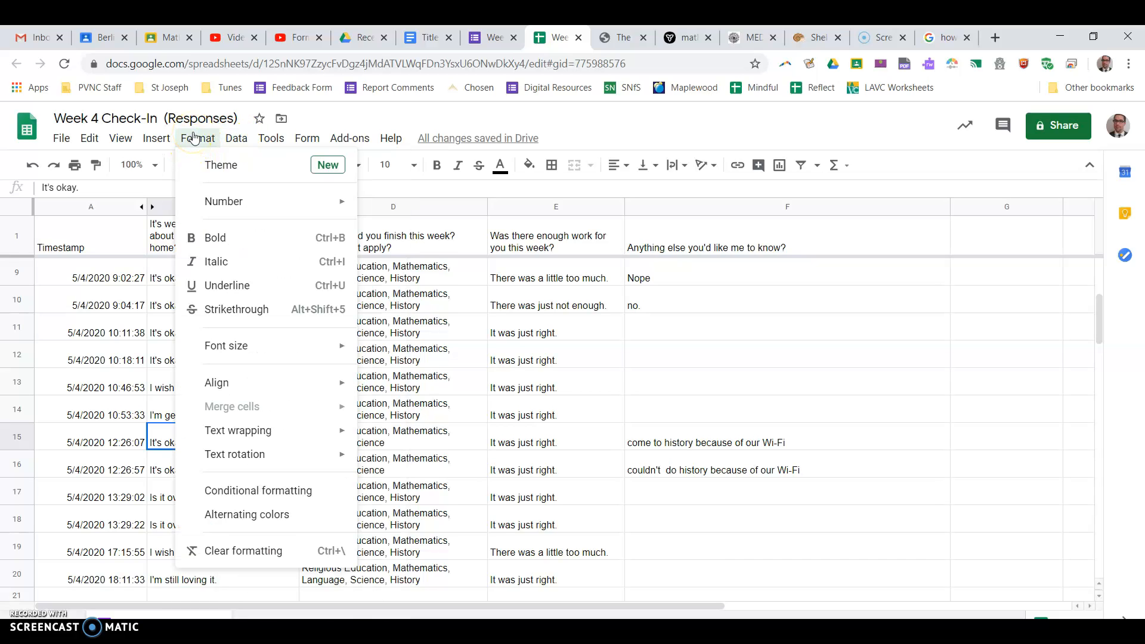
{"action": "left_click", "coordinate": [163, 415]}
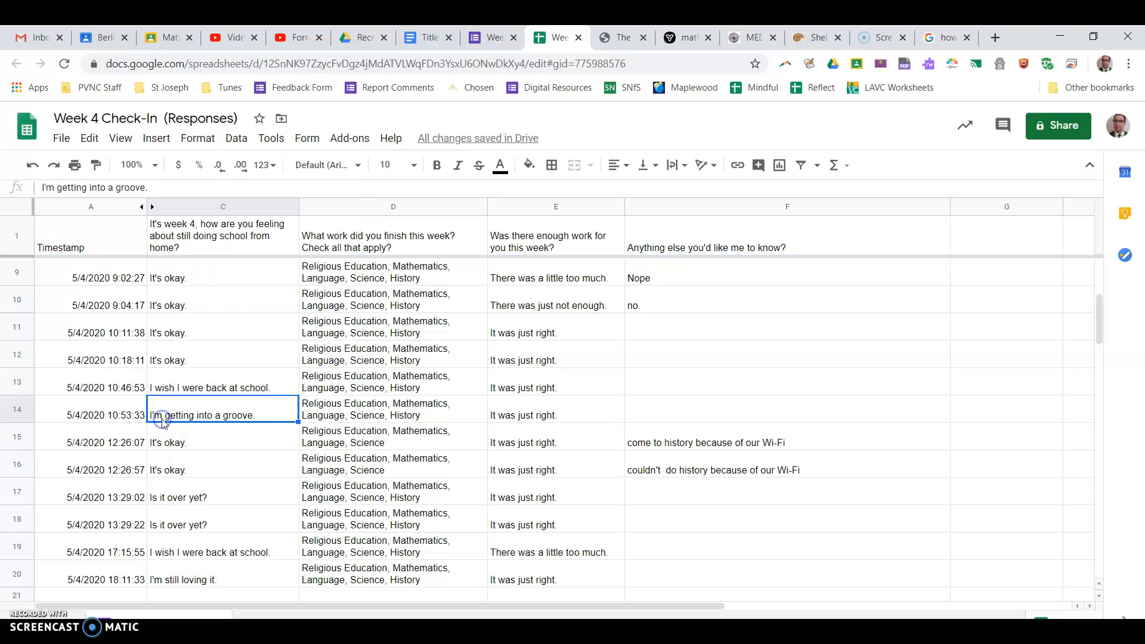
- Create a conditional formatting rule for all of column C with the condition Text contains "Is it over yet?"
{"action": "left_click", "coordinate": [278, 206]}
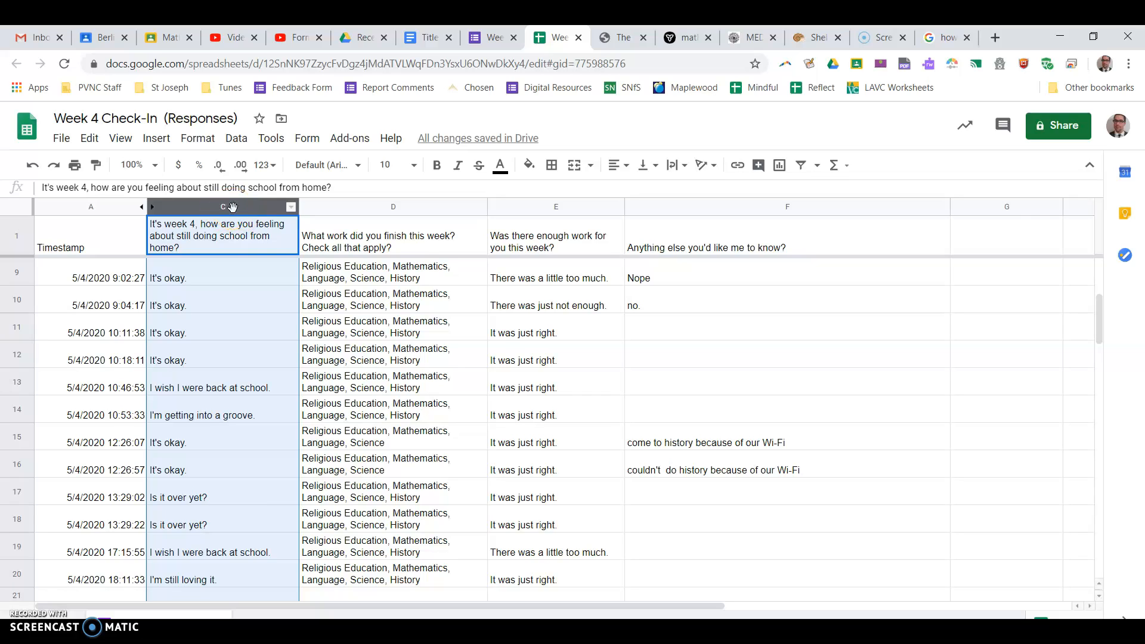
{"action": "left_click", "coordinate": [194, 135]}
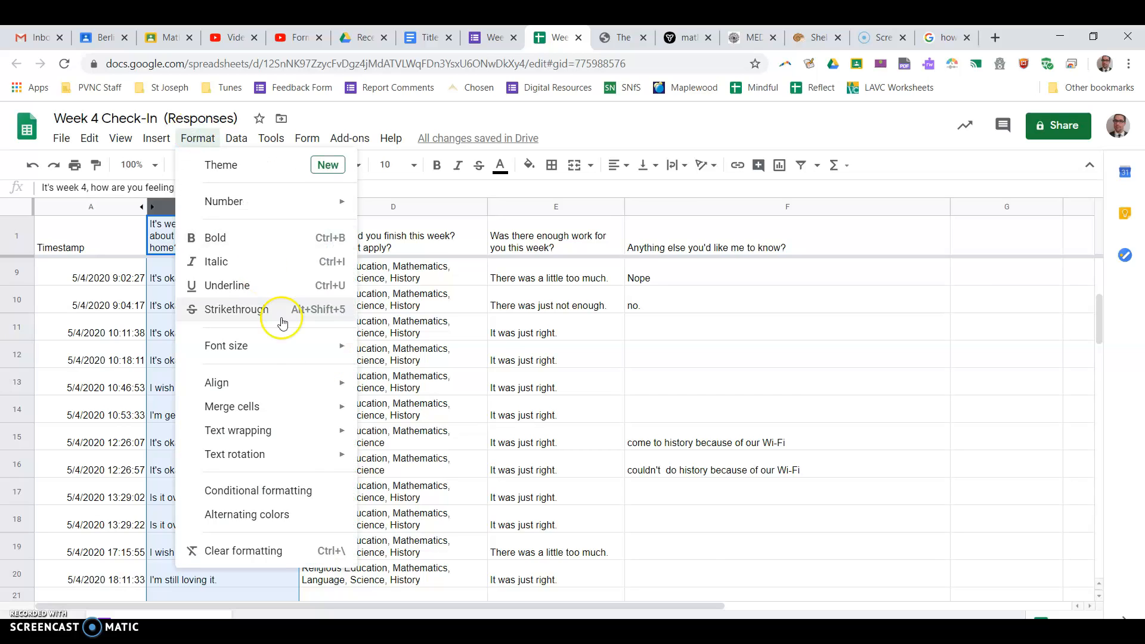
{"action": "left_click", "coordinate": [309, 493]}
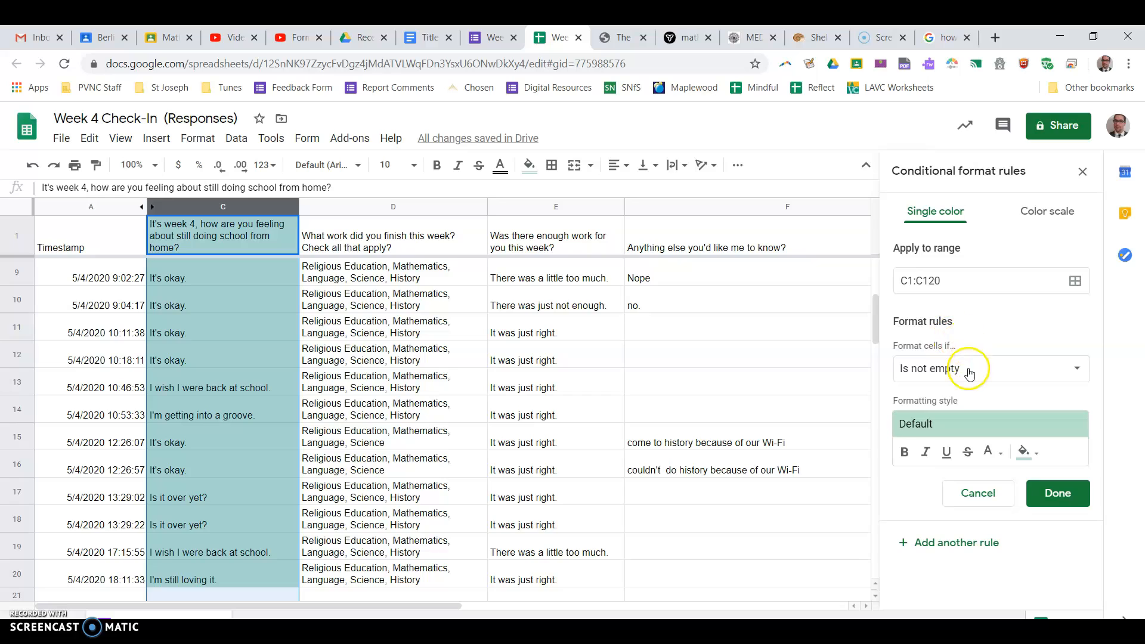
{"action": "left_click", "coordinate": [968, 376]}
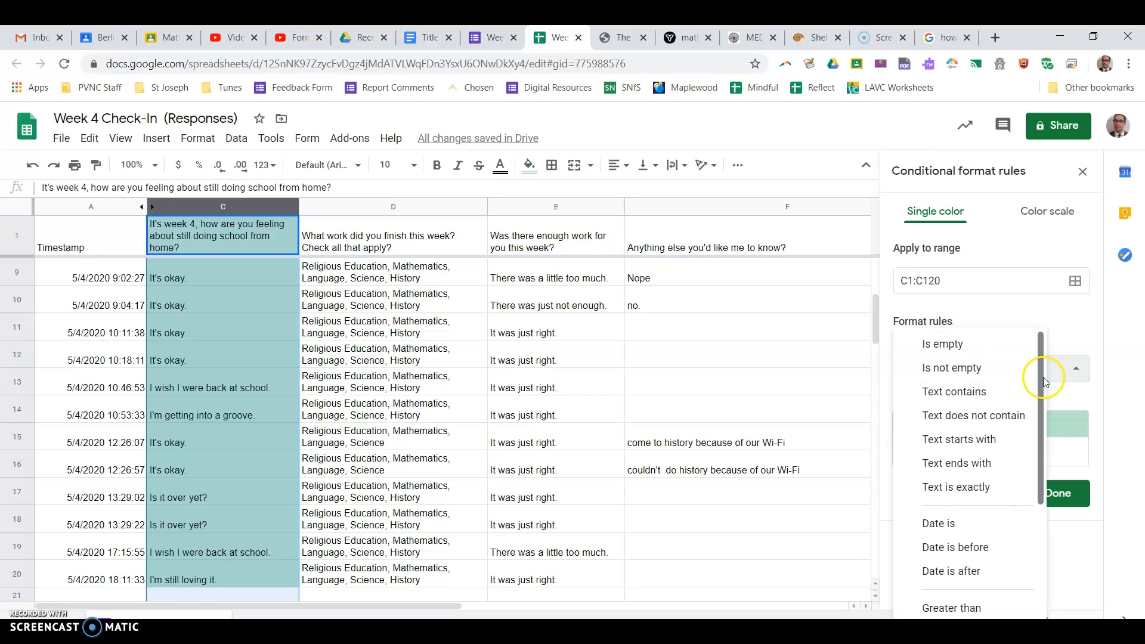
{"action": "left_click", "coordinate": [1003, 399]}
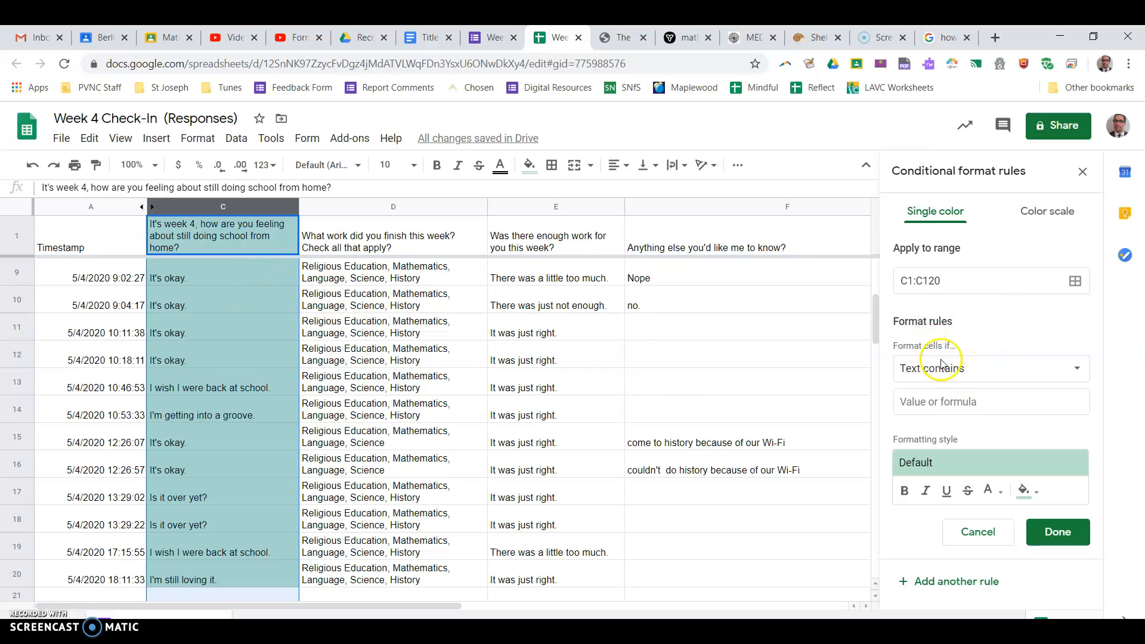
{"action": "left_click", "coordinate": [948, 412]}
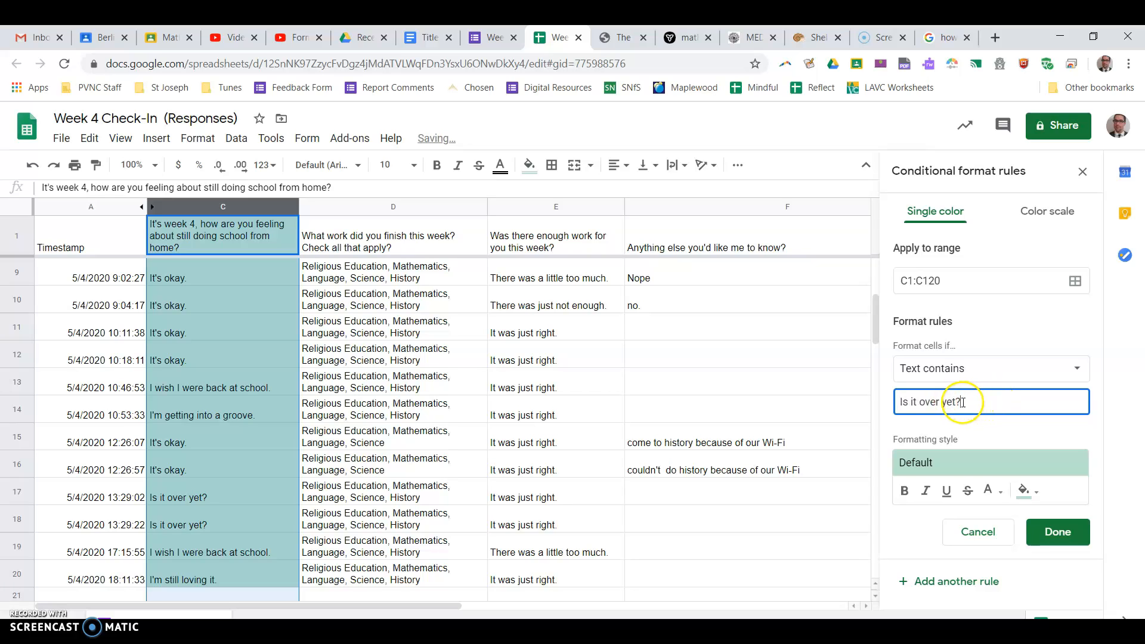
- Change the rule's condition to Text is exactly, give it a light red fill, and save the rule
{"action": "left_click", "coordinate": [1055, 375]}
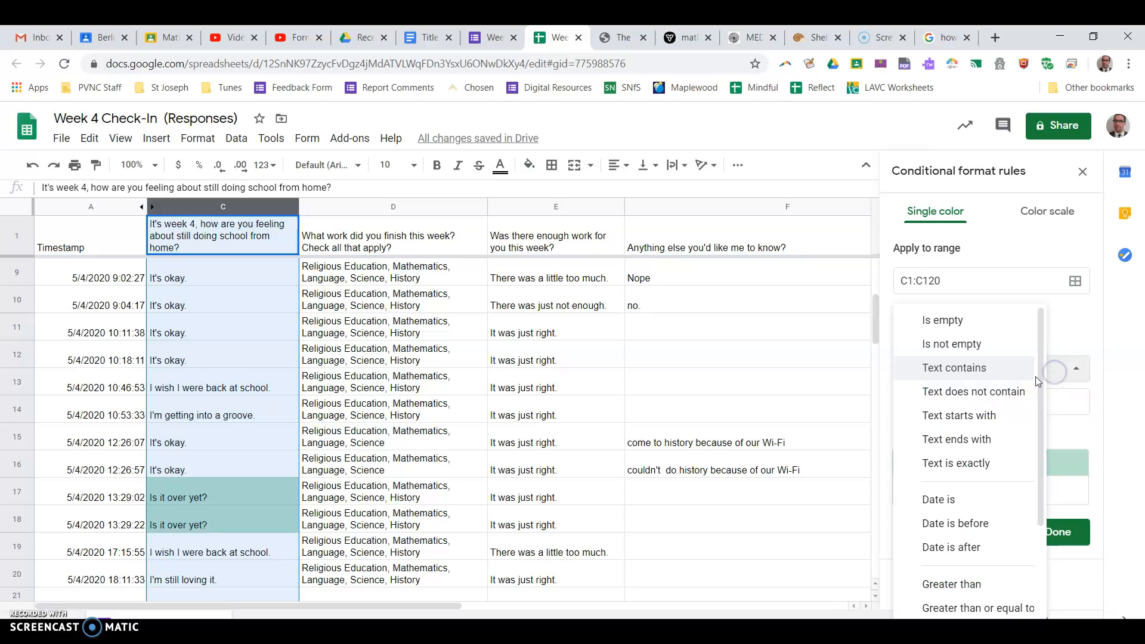
{"action": "left_click_drag", "start_coordinate": [1045, 382], "coordinate": [1042, 407]}
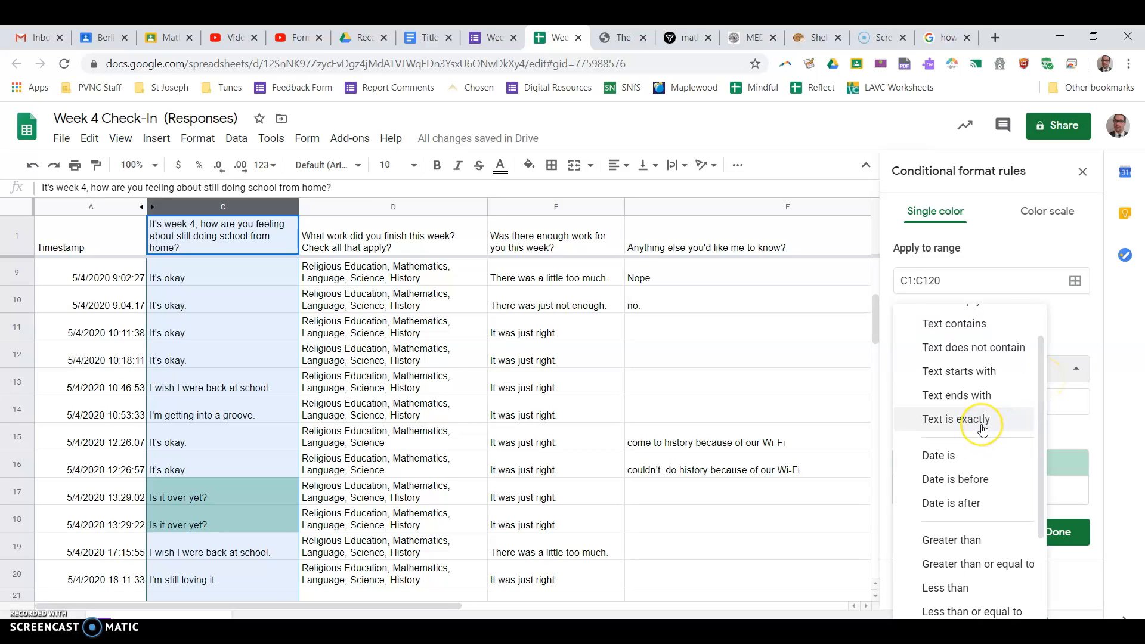
{"action": "left_click", "coordinate": [984, 429]}
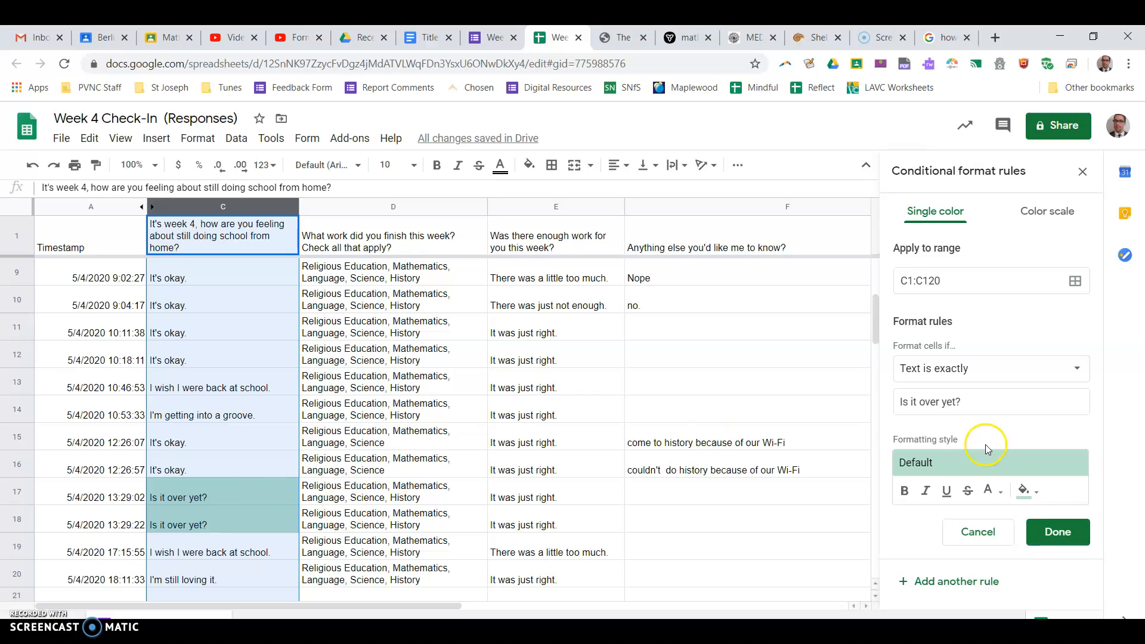
{"action": "left_click", "coordinate": [1031, 491]}
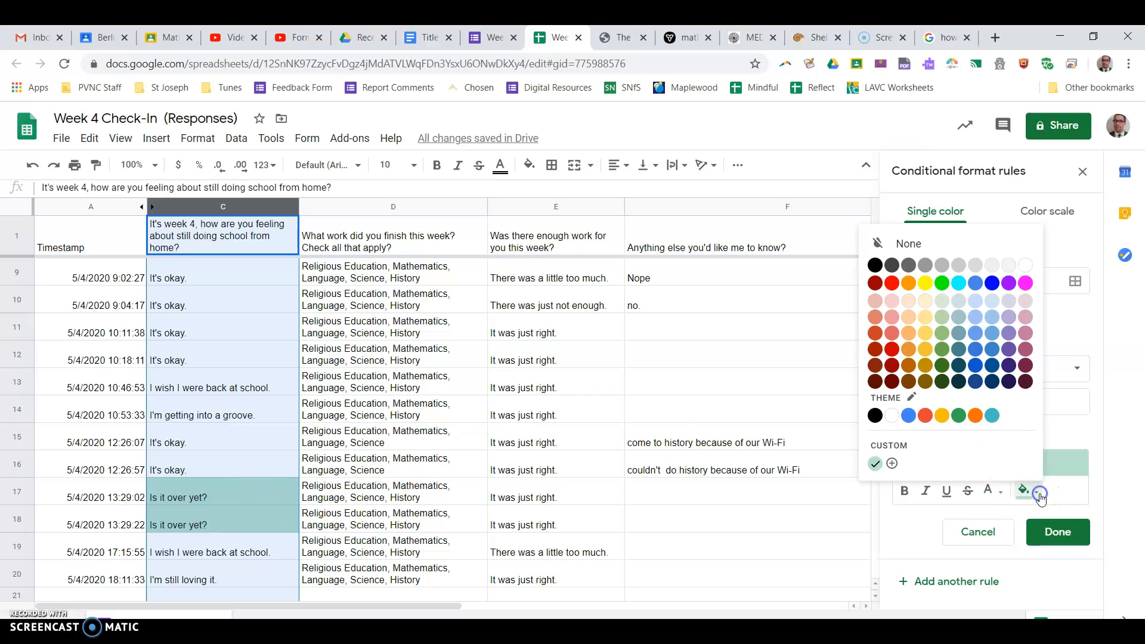
{"action": "left_click", "coordinate": [892, 322]}
{"action": "left_click", "coordinate": [1060, 528]}
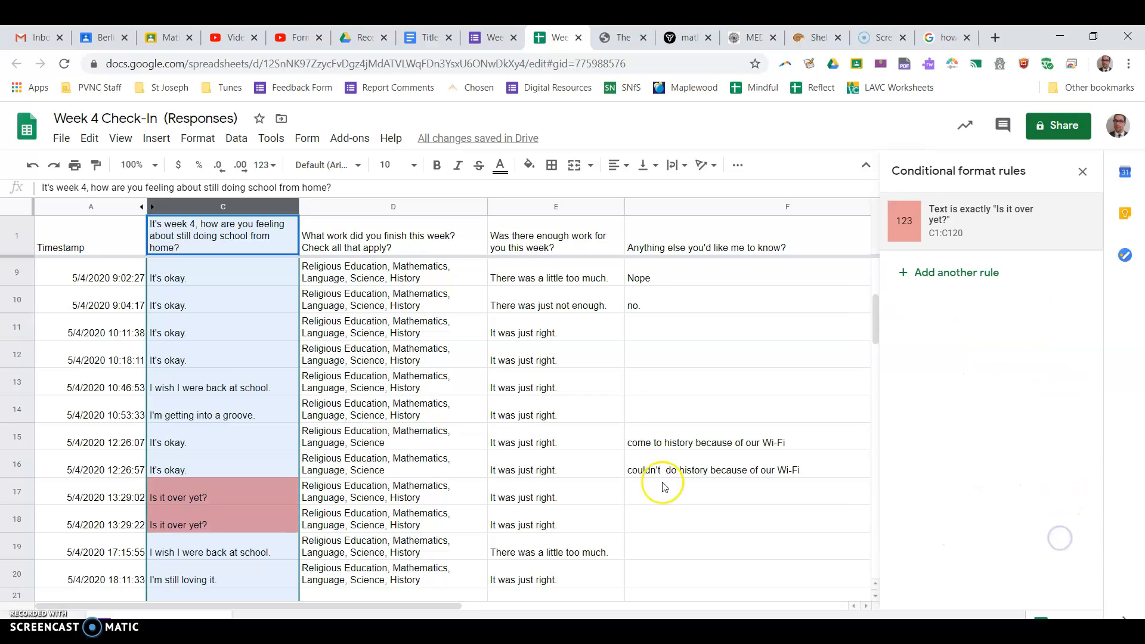
- Review column C across all response rows to check which answers the conditional formatting rule highlights
{"action": "left_click", "coordinate": [247, 380]}
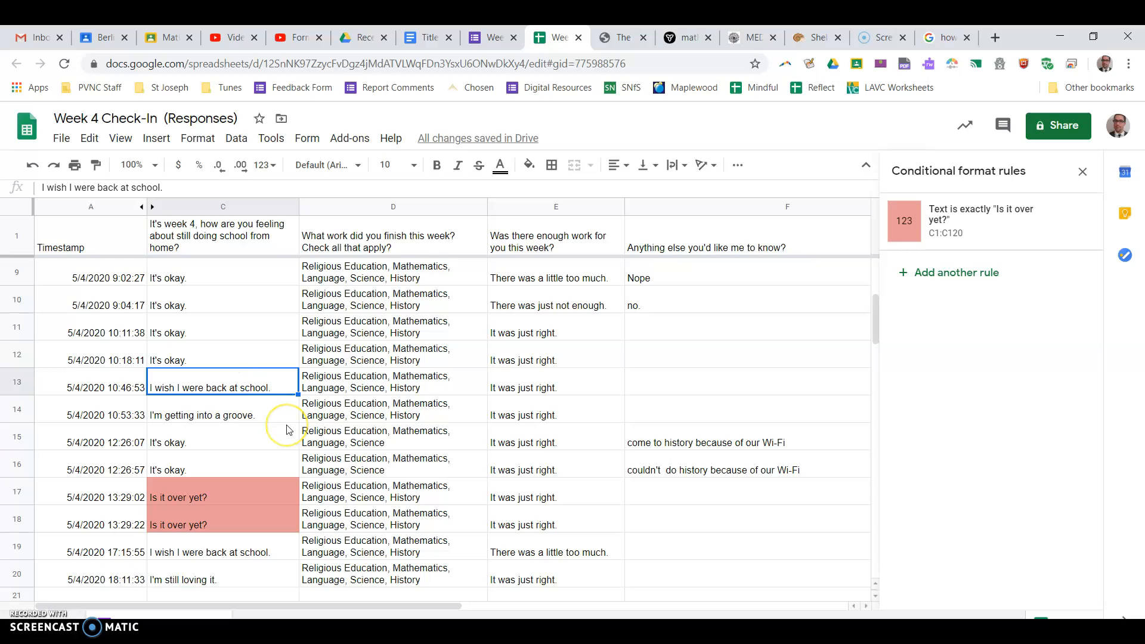
{"action": "scroll", "coordinate": [287, 417], "scroll_direction": "down", "scroll_amount": 2}
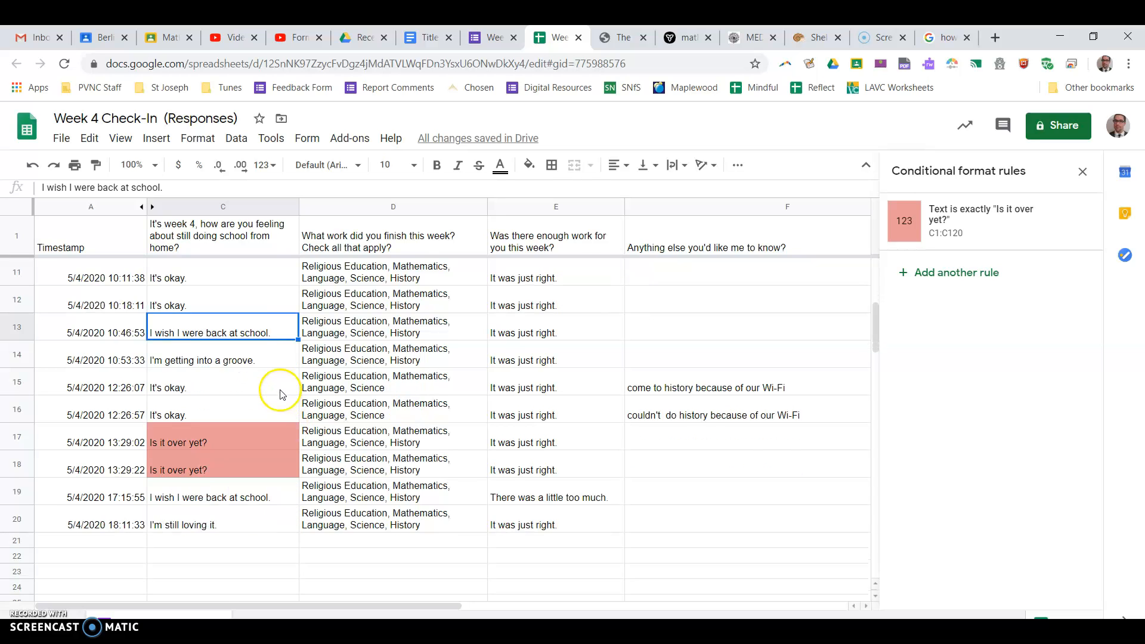
{"action": "scroll", "coordinate": [279, 396], "scroll_direction": "up", "scroll_amount": 3}
{"action": "scroll", "coordinate": [279, 395], "scroll_direction": "up", "scroll_amount": 3}
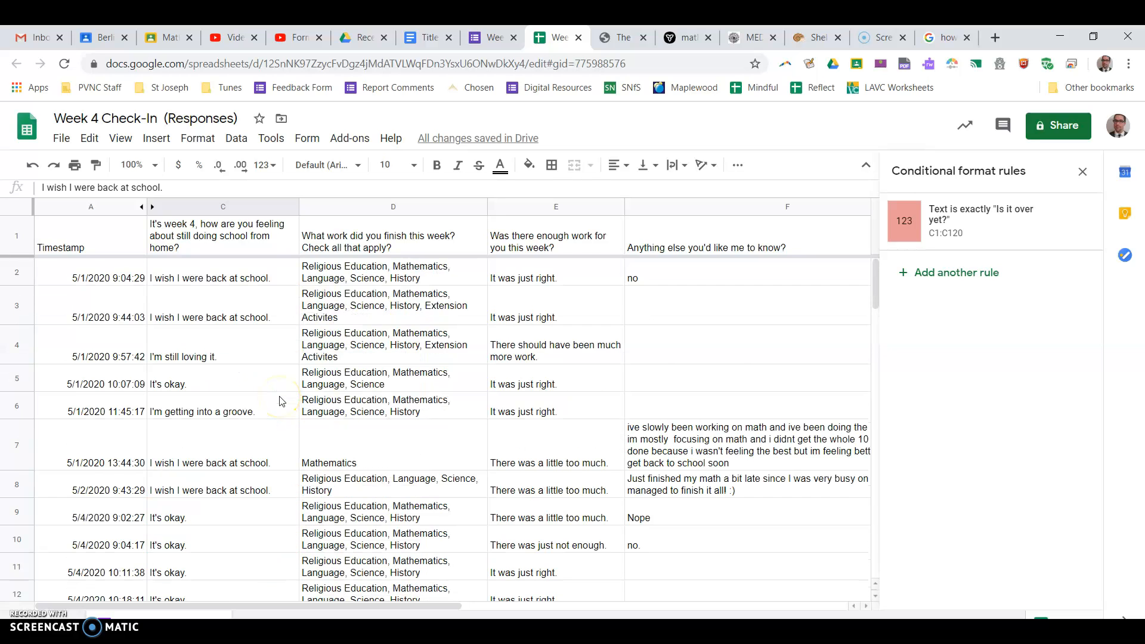
{"action": "scroll", "coordinate": [280, 401], "scroll_direction": "down", "scroll_amount": 3}
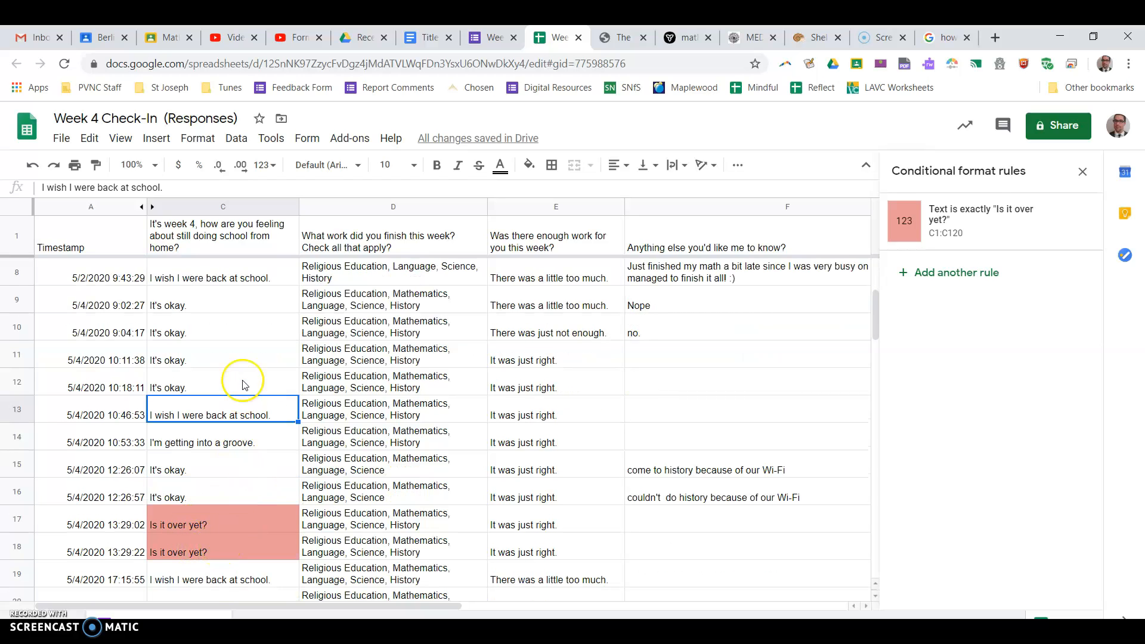
{"action": "scroll", "coordinate": [238, 380], "scroll_direction": "up", "scroll_amount": 3}
{"action": "scroll", "coordinate": [244, 384], "scroll_direction": "down", "scroll_amount": 4}
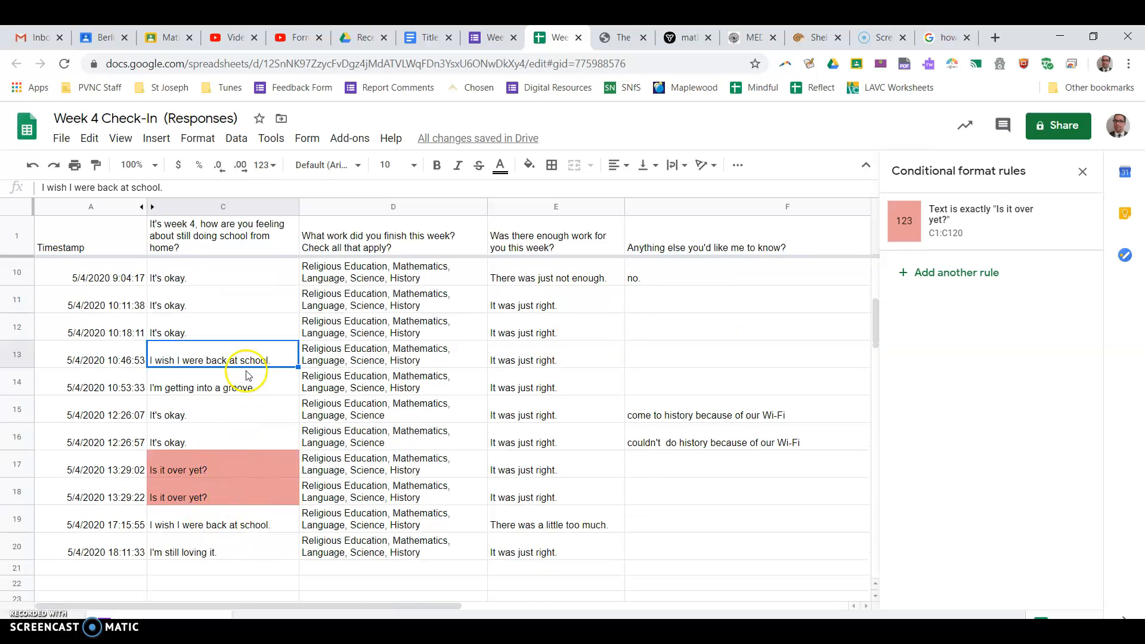
- Copy the answer text "I wish I were back at school." from cell C3, leaving the cell's content as it is
{"action": "scroll", "coordinate": [247, 337], "scroll_direction": "up", "scroll_amount": 1}
{"action": "scroll", "coordinate": [246, 337], "scroll_direction": "up", "scroll_amount": 3}
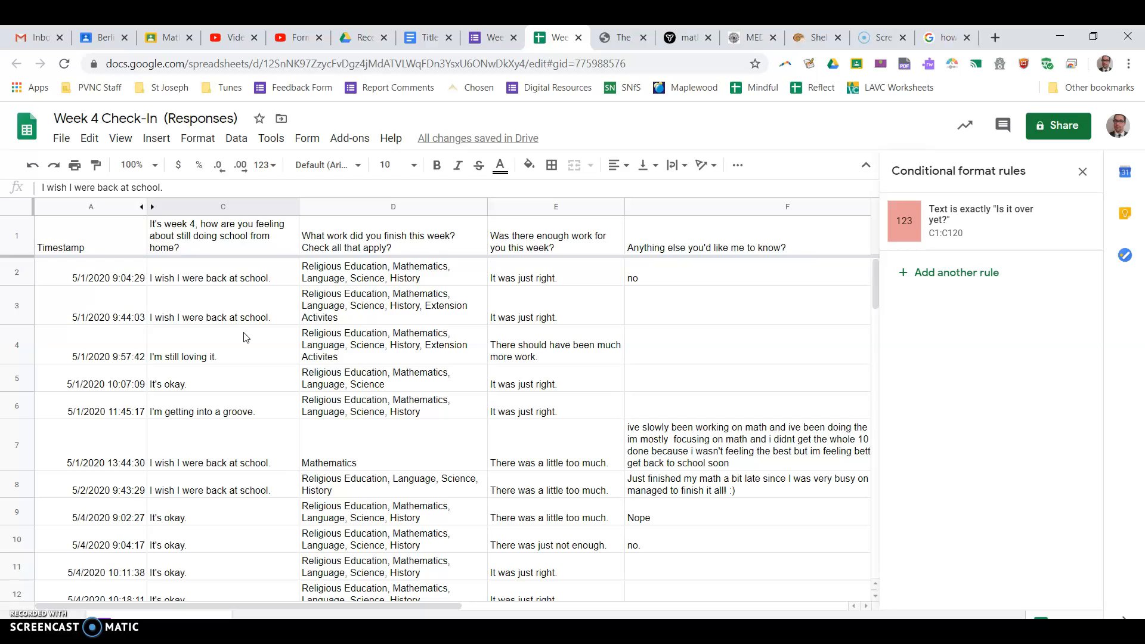
{"action": "scroll", "coordinate": [246, 337], "scroll_direction": "down", "scroll_amount": 4}
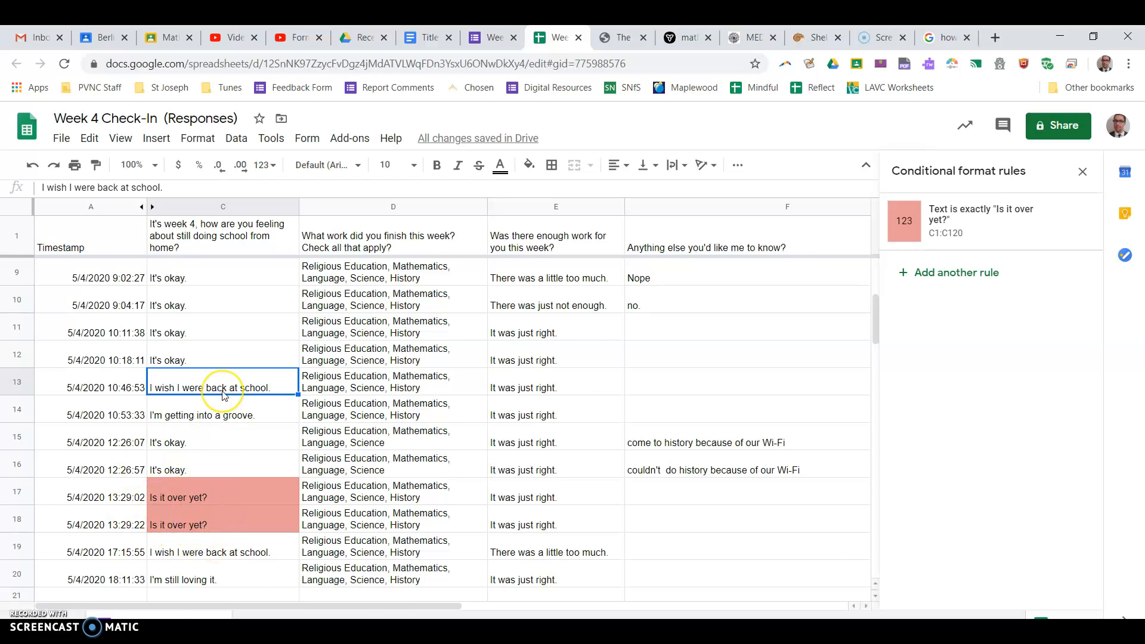
{"action": "scroll", "coordinate": [225, 395], "scroll_direction": "up", "scroll_amount": 2}
{"action": "scroll", "coordinate": [224, 396], "scroll_direction": "up", "scroll_amount": 2}
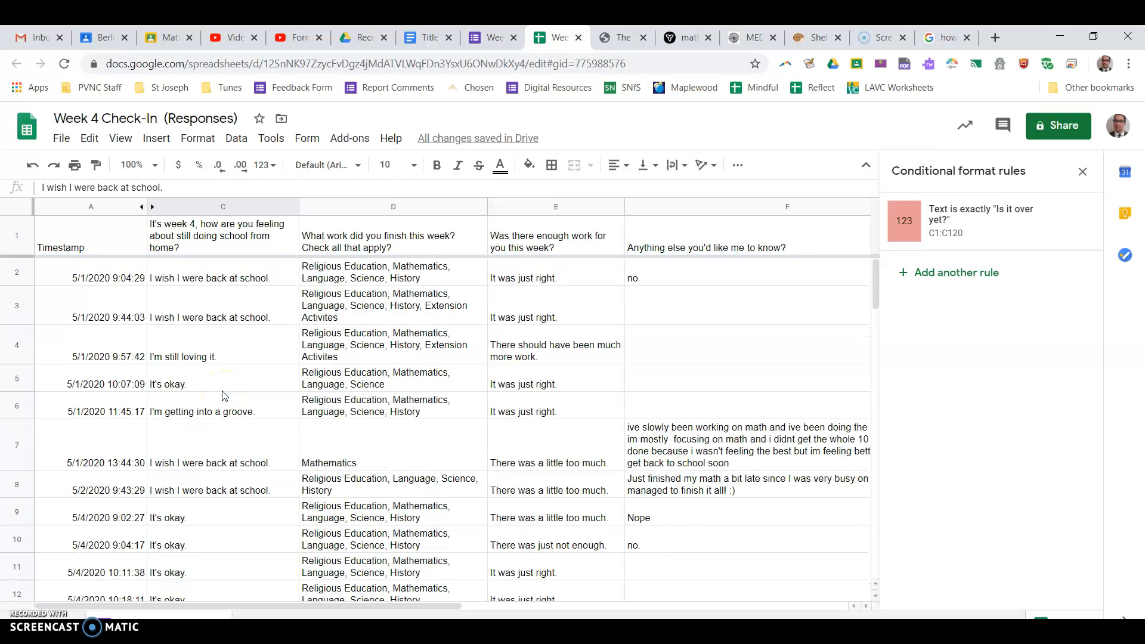
{"action": "double_click", "coordinate": [179, 374]}
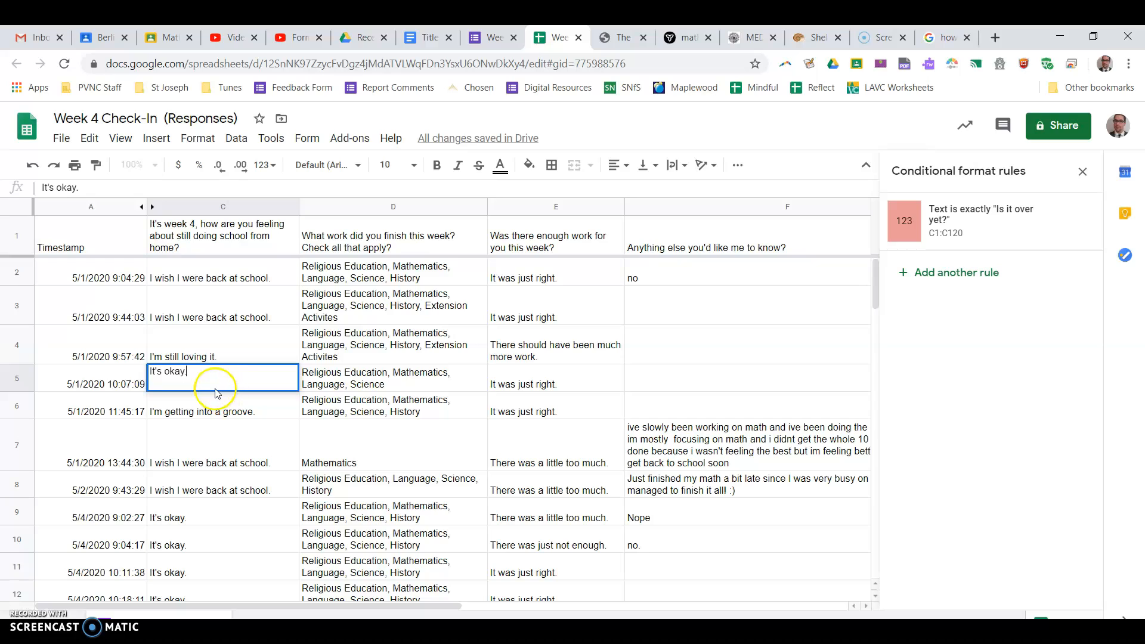
{"action": "double_click", "coordinate": [251, 300]}
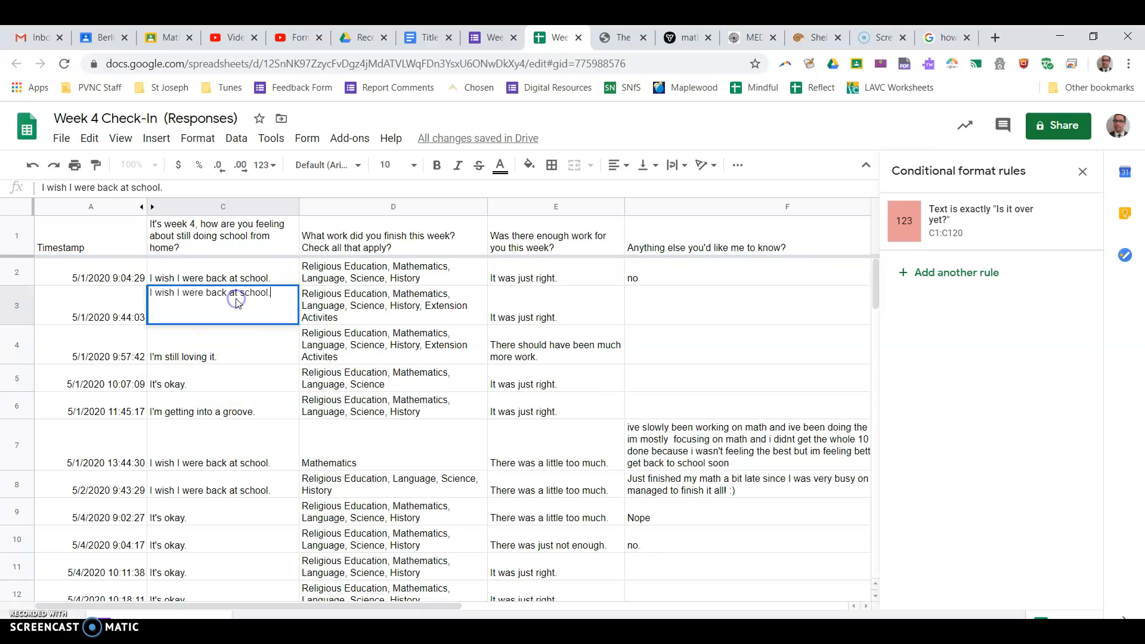
{"action": "left_click_drag", "start_coordinate": [280, 293], "coordinate": [133, 304]}
{"action": "key", "text": "ctrl+c"}
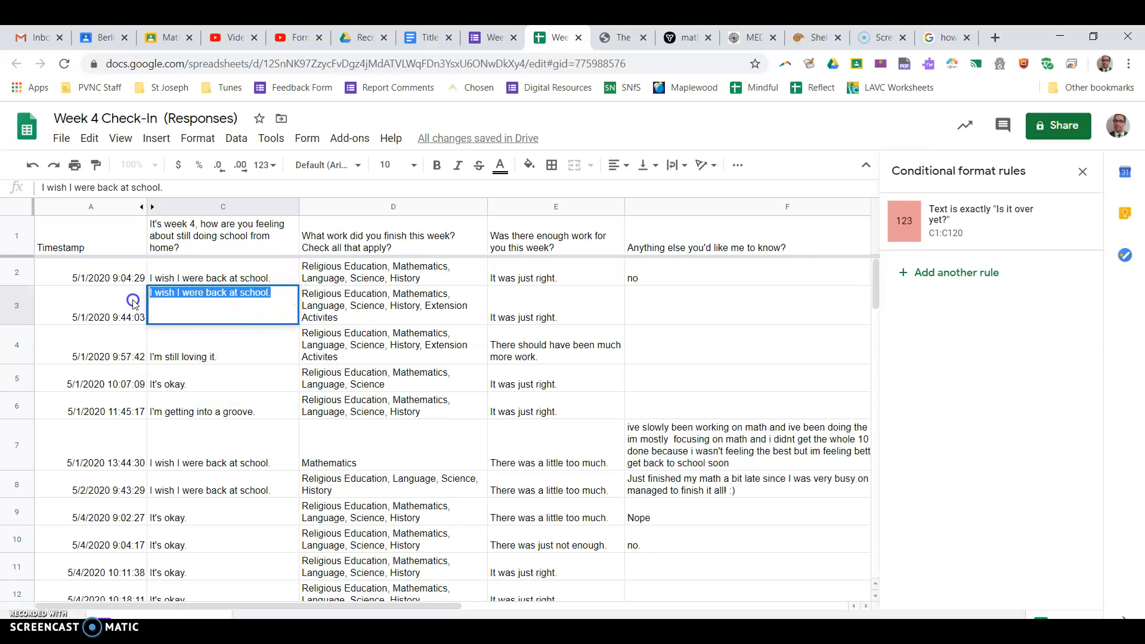
- Add a second conditional formatting rule for cell C3 with the condition Text is exactly "I wish I were back at school."
{"action": "left_click", "coordinate": [970, 274]}
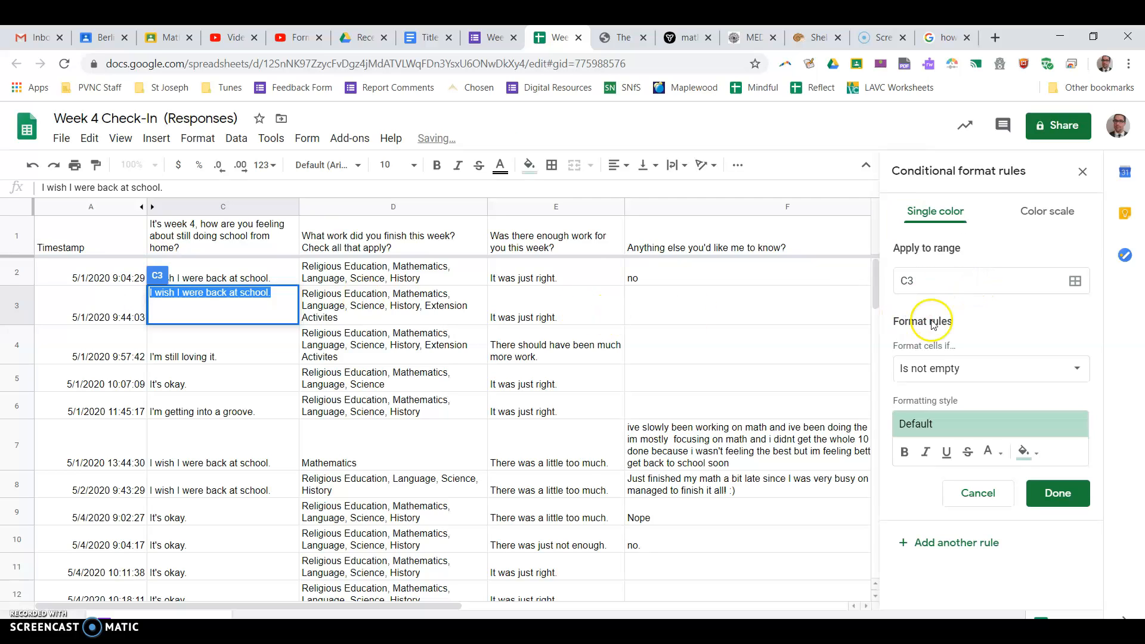
{"action": "left_click", "coordinate": [961, 375]}
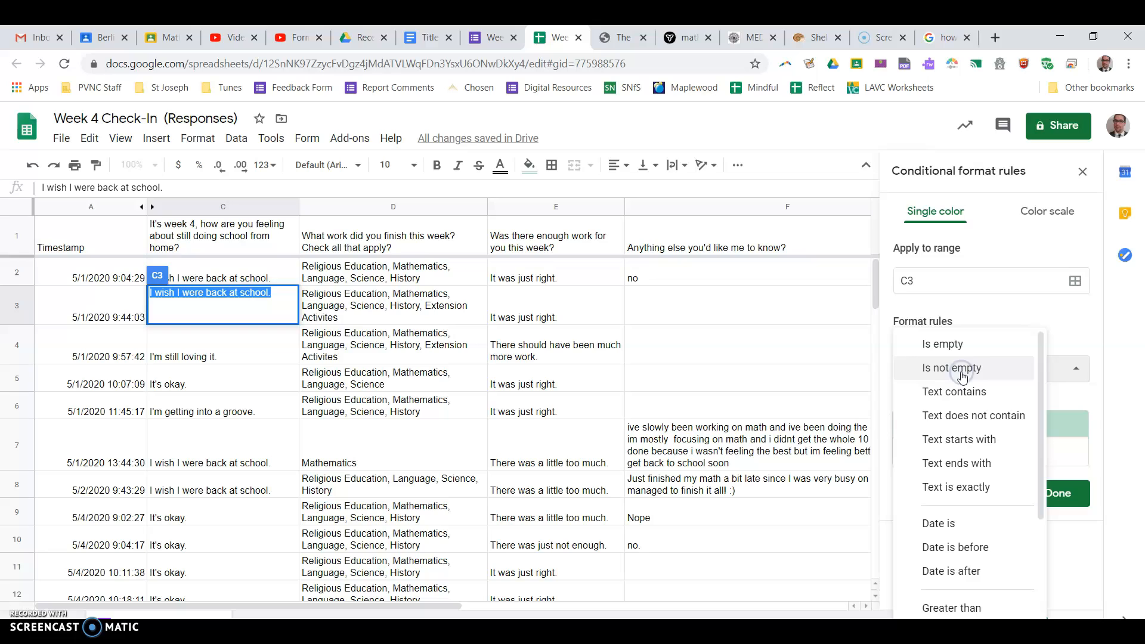
{"action": "left_click", "coordinate": [969, 486]}
{"action": "left_click", "coordinate": [964, 402]}
{"action": "key", "text": "ctrl+v"}
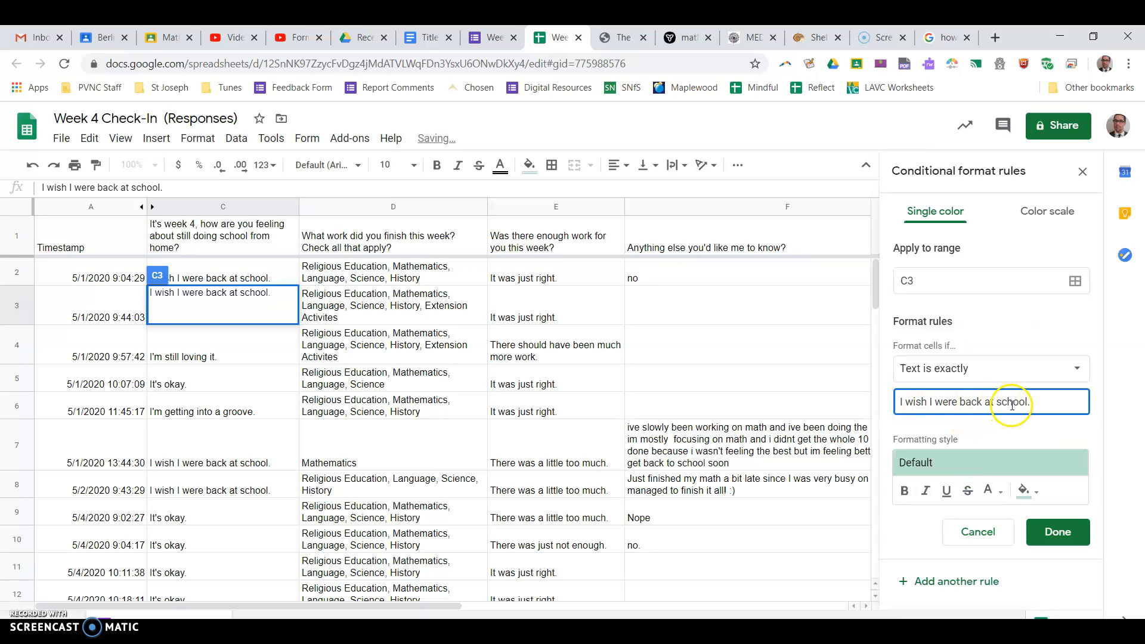
- Give the new rule for C3 a light yellow fill and save it
{"action": "left_click", "coordinate": [1037, 503]}
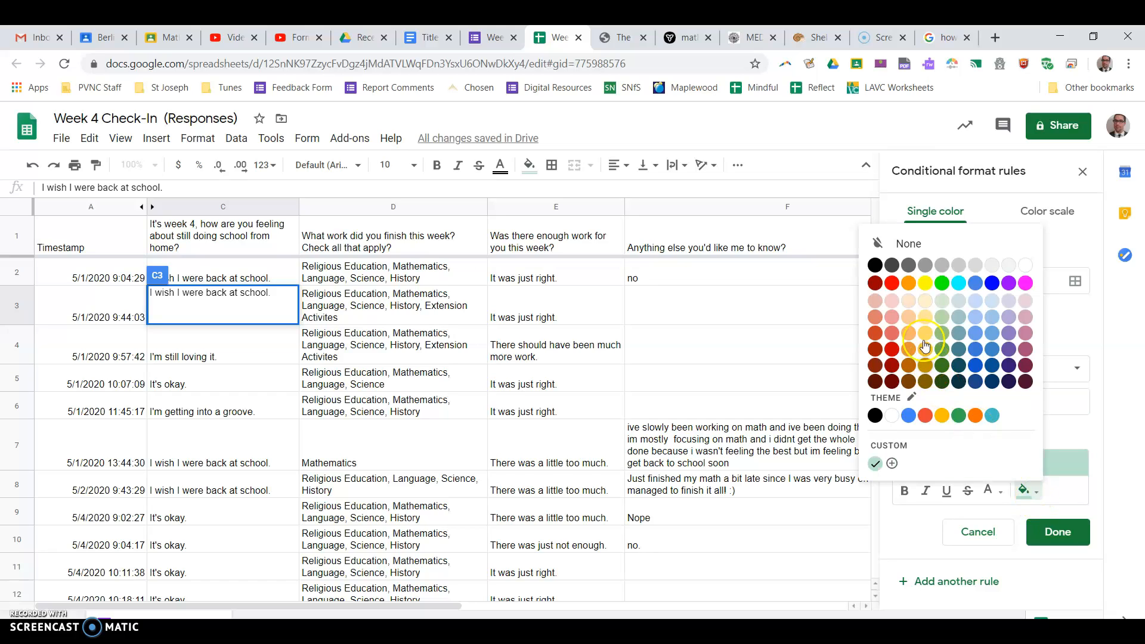
{"action": "left_click", "coordinate": [925, 317]}
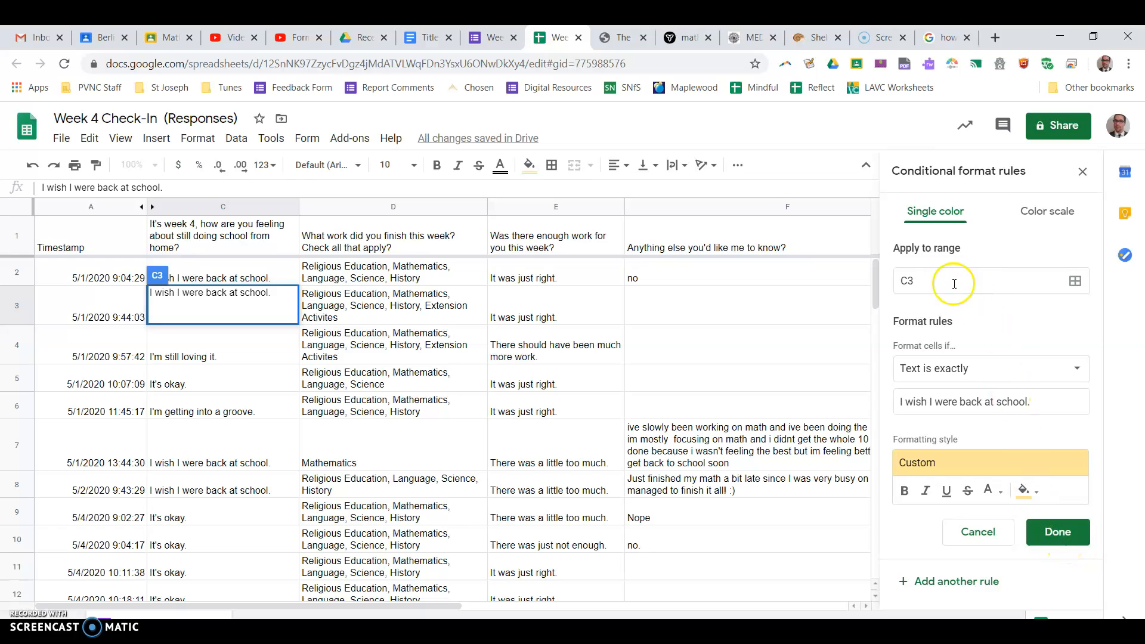
{"action": "left_click", "coordinate": [912, 281]}
{"action": "left_click", "coordinate": [1065, 532]}
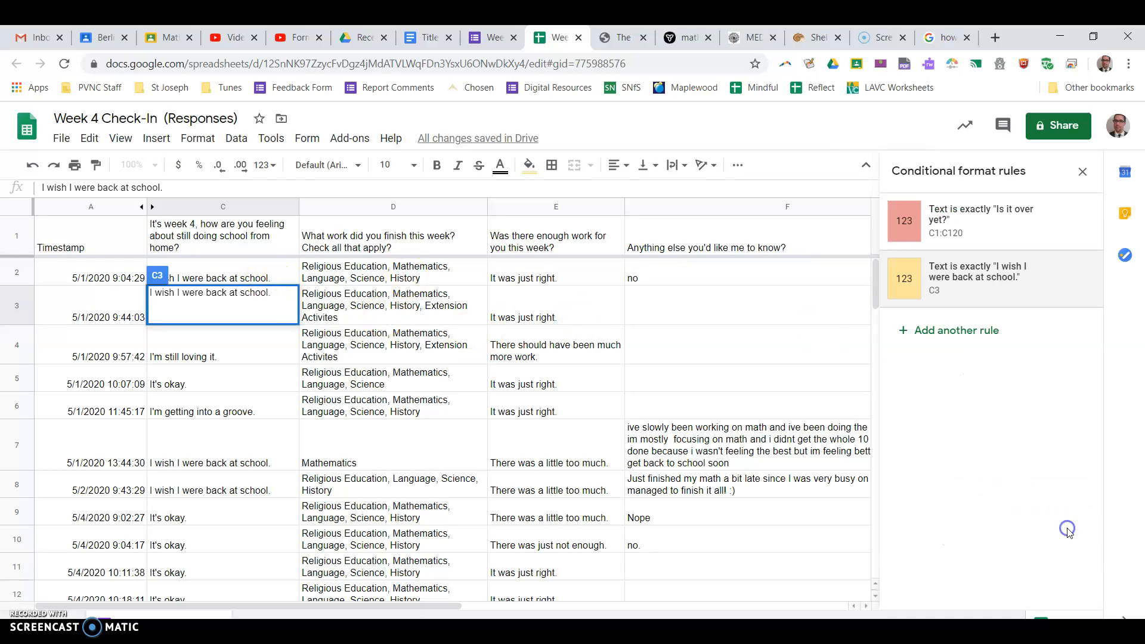
- Compare which conditional formatting rules apply to cell C3, to its neighbouring cells and to column C as a whole
{"action": "left_click", "coordinate": [185, 352]}
{"action": "left_click", "coordinate": [232, 303]}
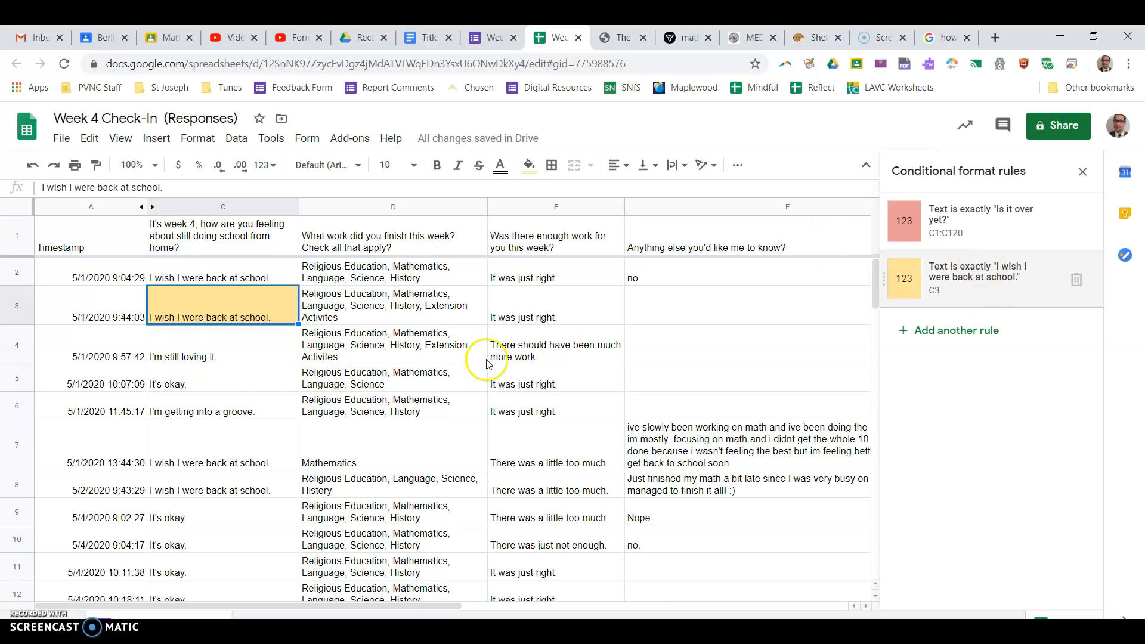
{"action": "left_click", "coordinate": [254, 395]}
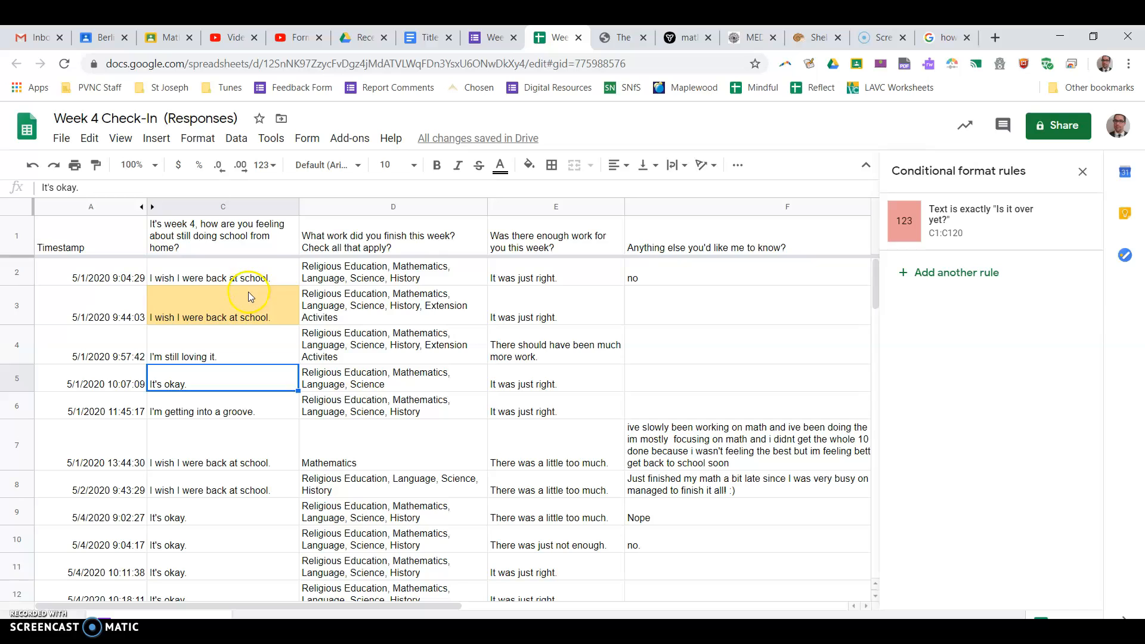
{"action": "left_click", "coordinate": [249, 297]}
{"action": "left_click", "coordinate": [388, 322]}
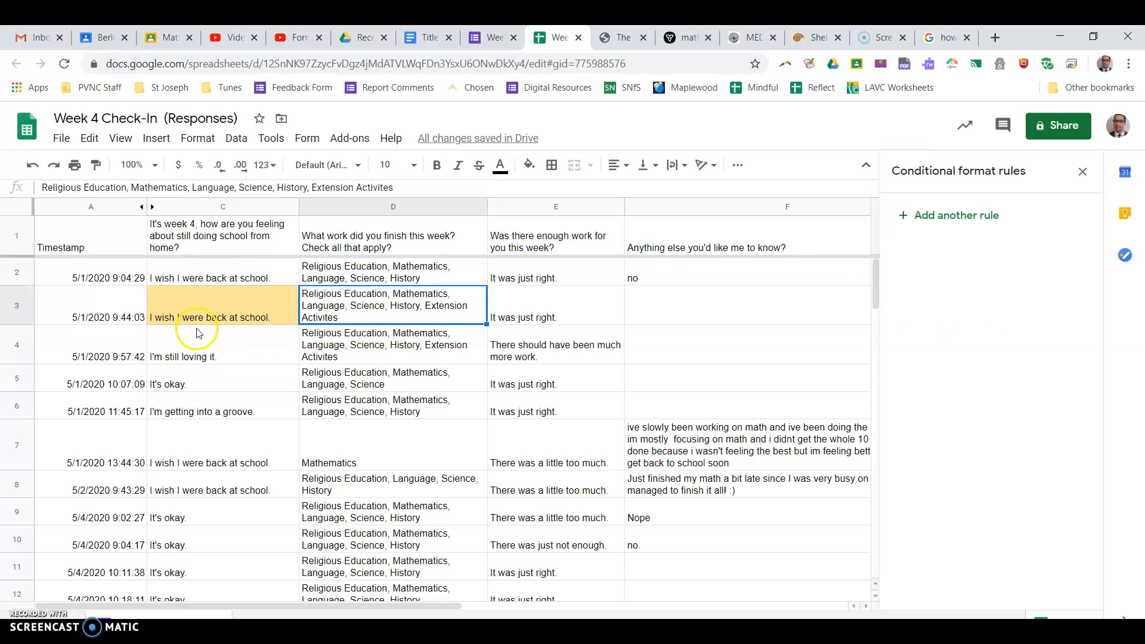
{"action": "left_click", "coordinate": [224, 206]}
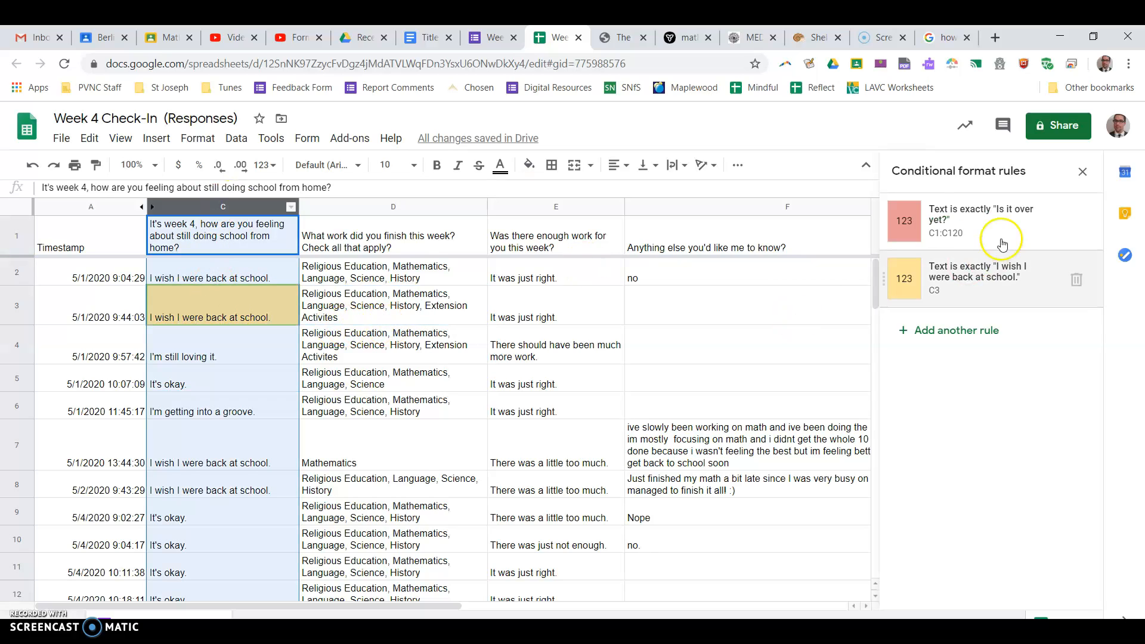
{"action": "left_click", "coordinate": [226, 483]}
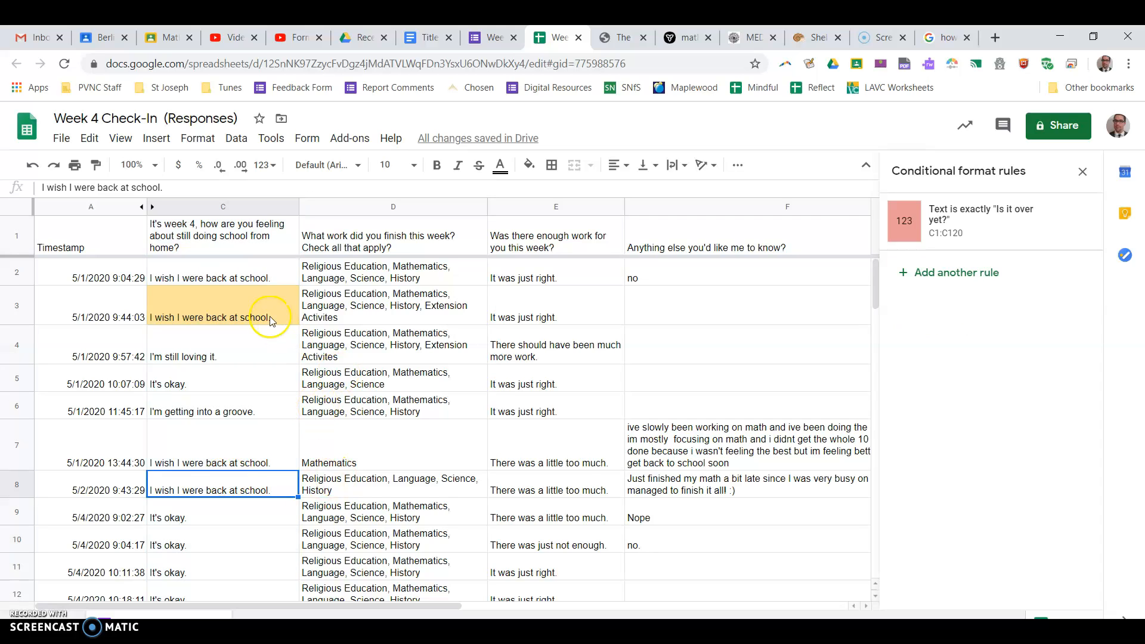
- Extend the "I wish I were back at school." rule from C3 to the range C:C and check the highlighted answers
{"action": "left_click", "coordinate": [244, 318]}
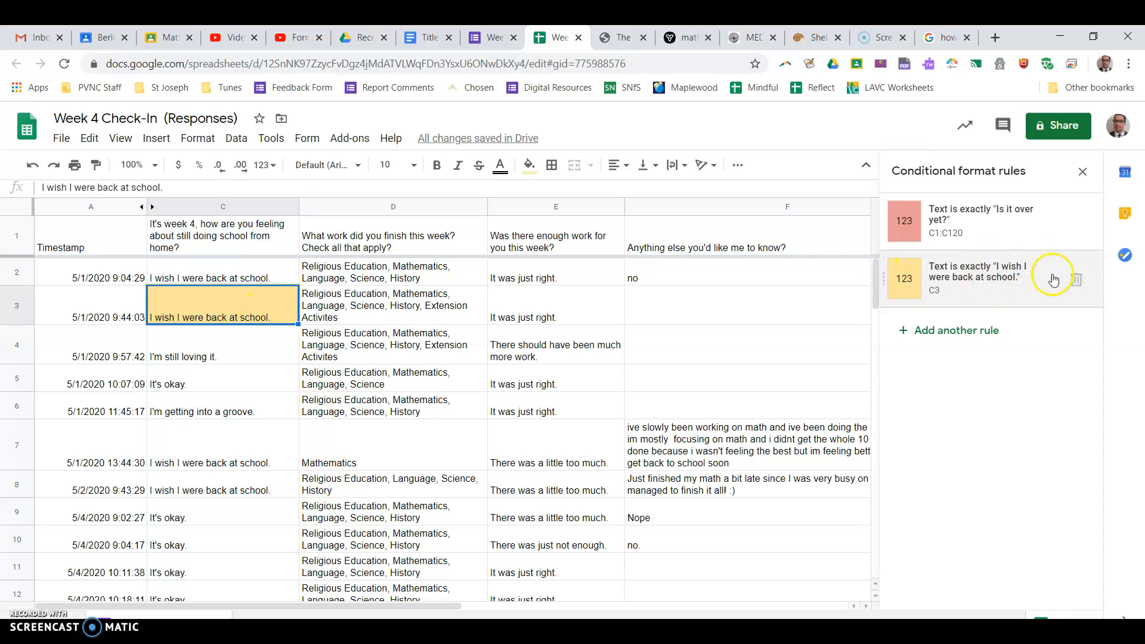
{"action": "left_click", "coordinate": [966, 269]}
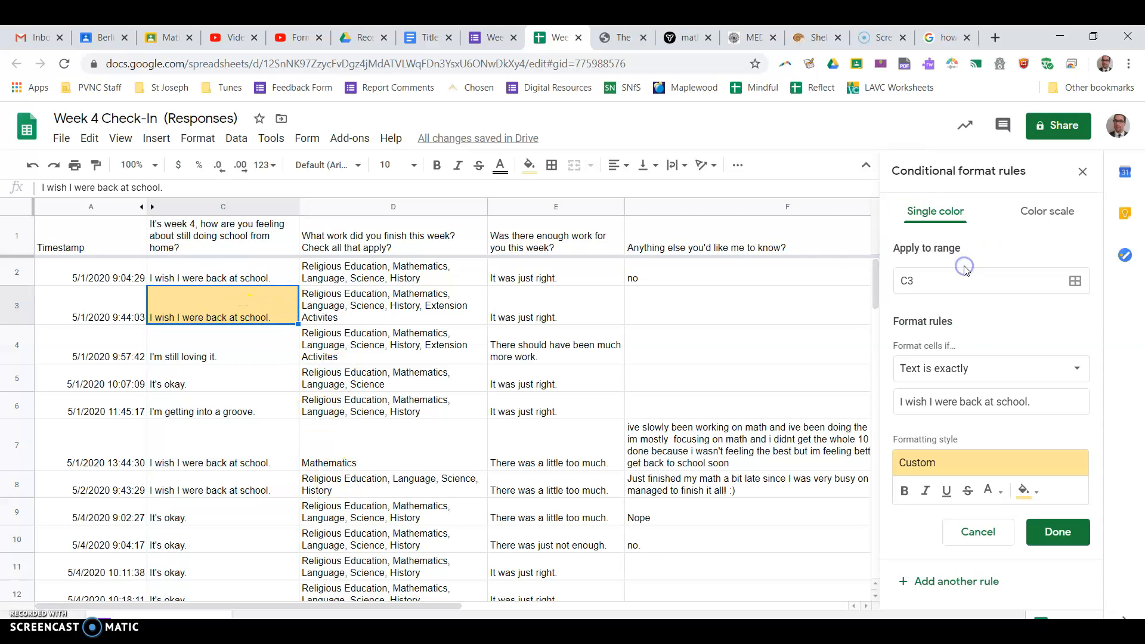
{"action": "left_click", "coordinate": [1076, 281]}
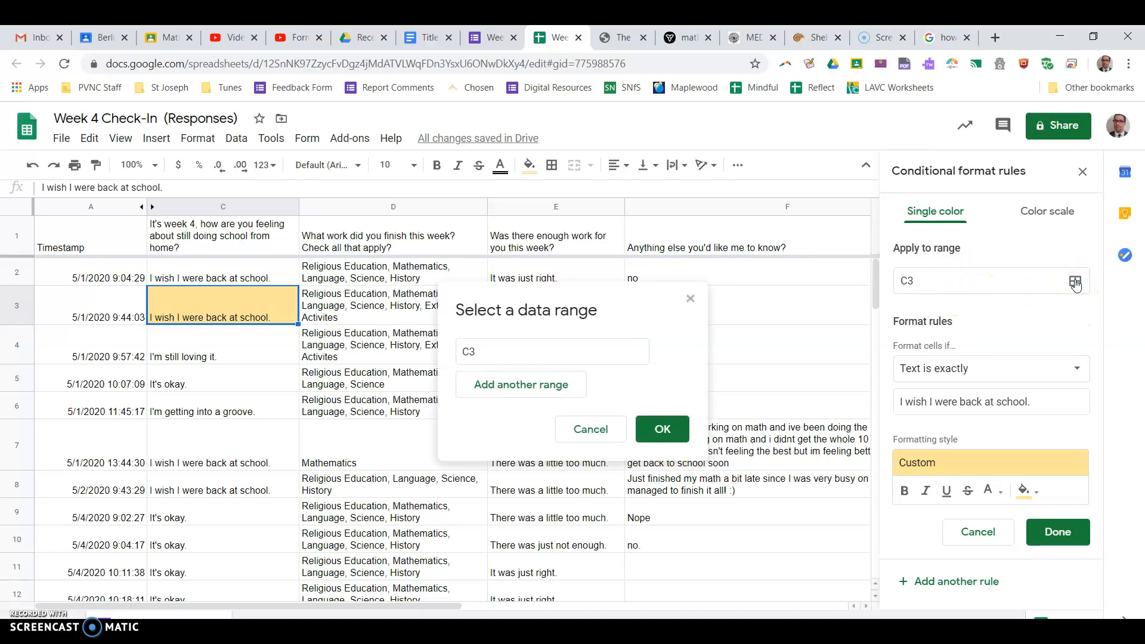
{"action": "left_click", "coordinate": [213, 208]}
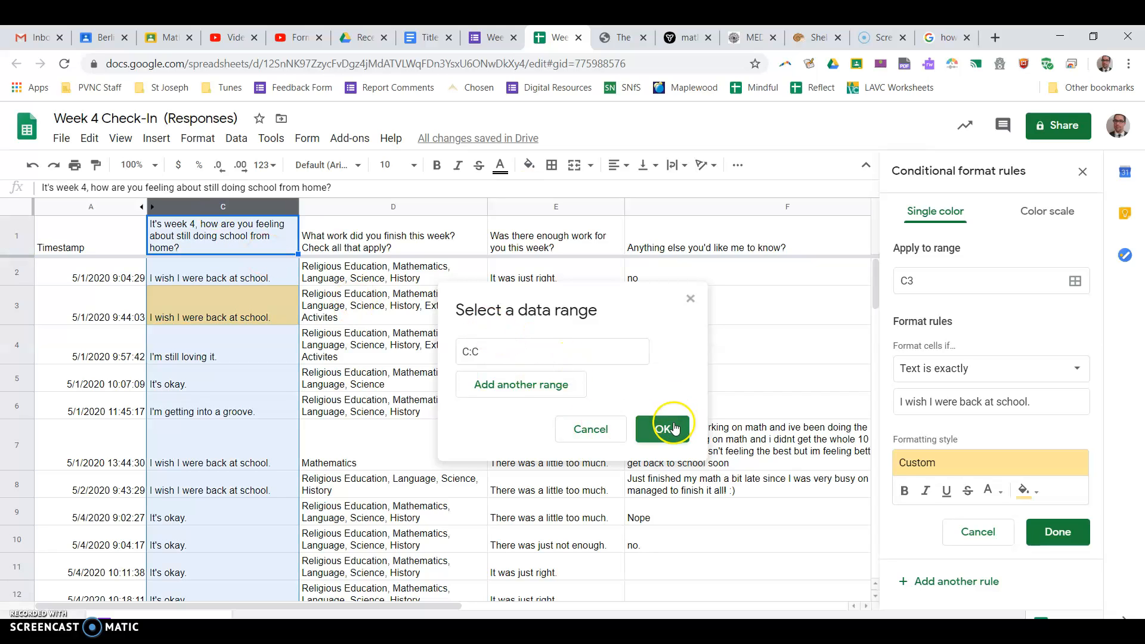
{"action": "left_click", "coordinate": [662, 428]}
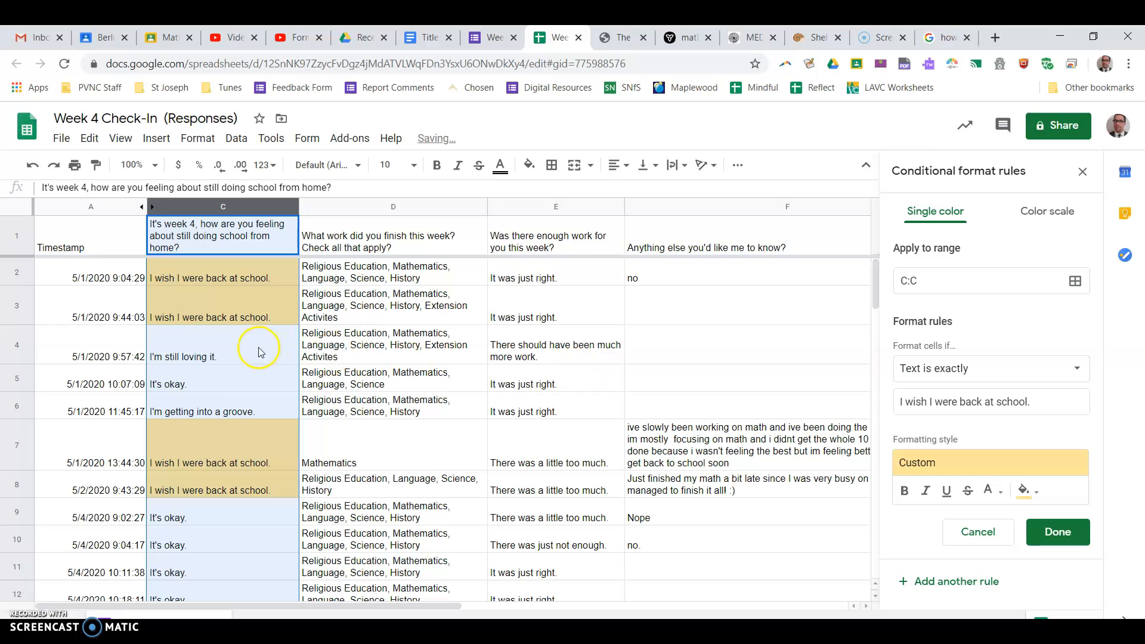
{"action": "left_click", "coordinate": [258, 346]}
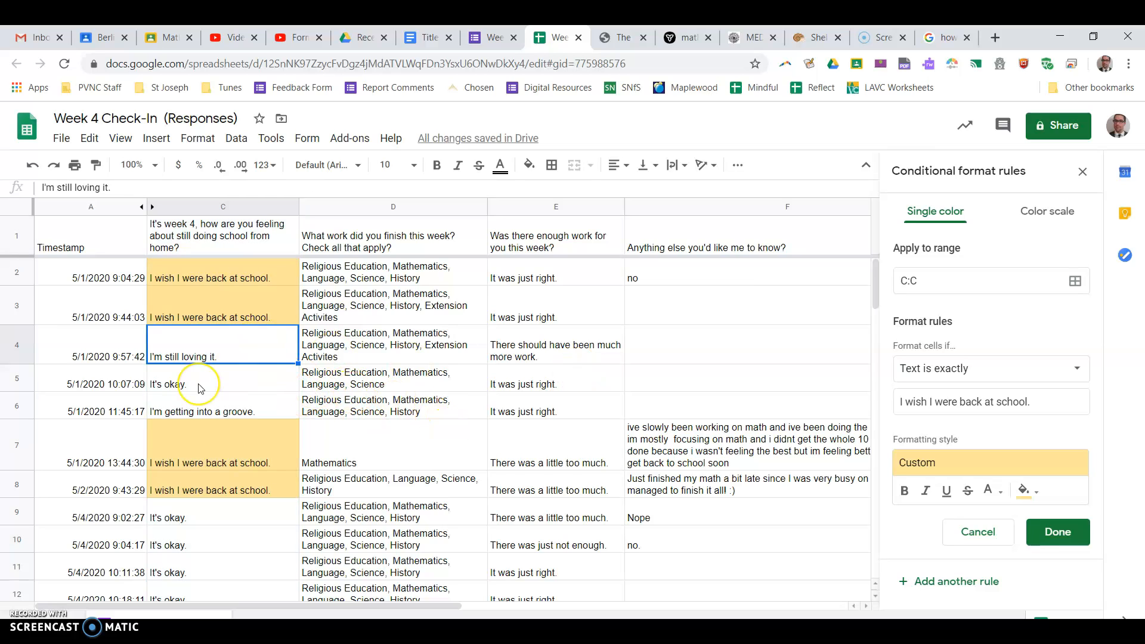
{"action": "scroll", "coordinate": [199, 389], "scroll_direction": "down", "scroll_amount": 4}
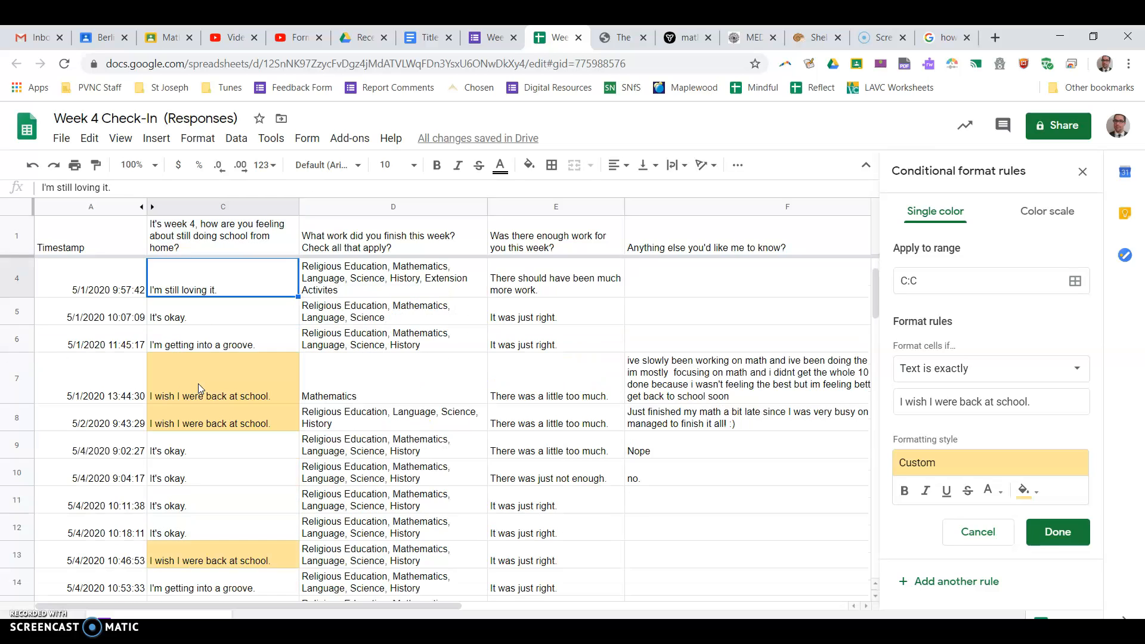
{"action": "scroll", "coordinate": [200, 388], "scroll_direction": "down", "scroll_amount": 2}
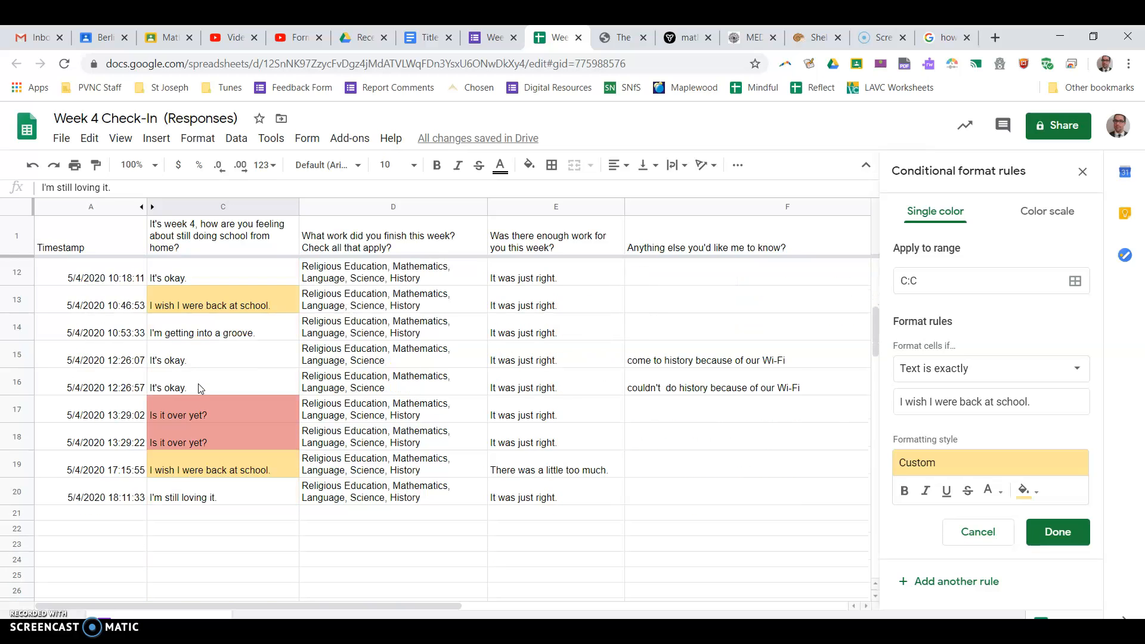
{"action": "scroll", "coordinate": [200, 389], "scroll_direction": "up", "scroll_amount": 6}
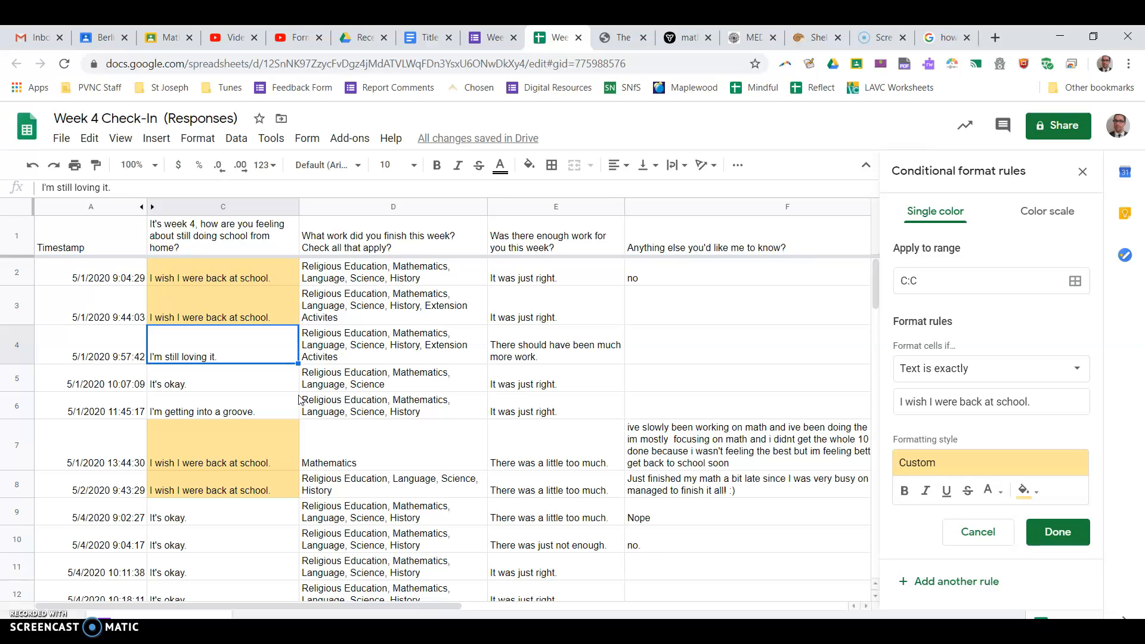
- Sort the sheet A to Z by column D, the work finished this week
{"action": "left_click", "coordinate": [477, 207]}
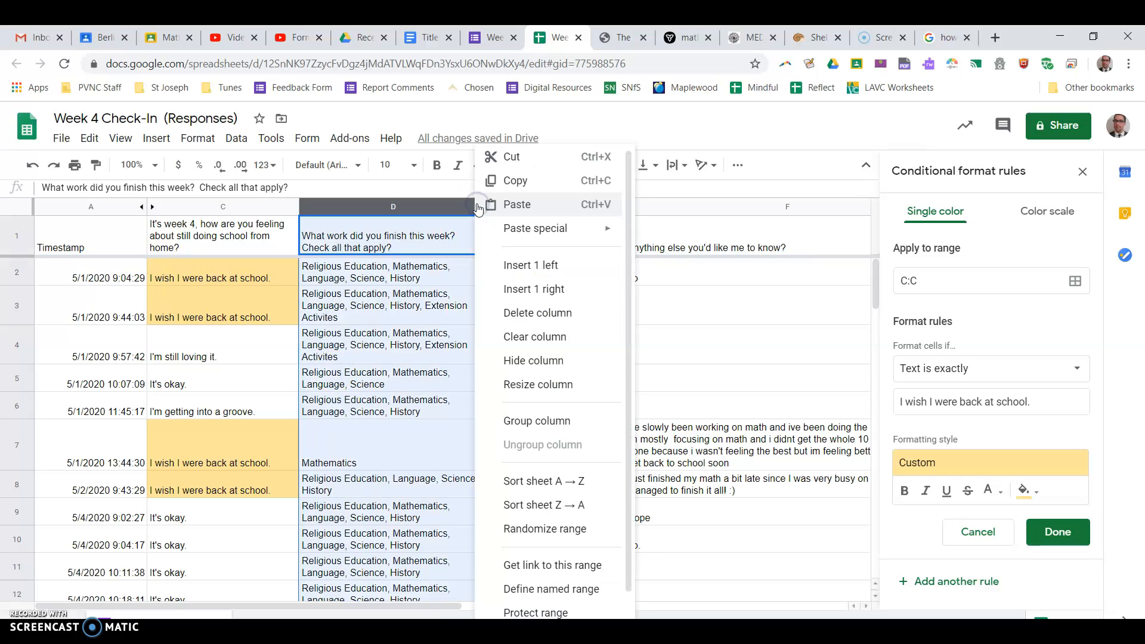
{"action": "left_click", "coordinate": [584, 488]}
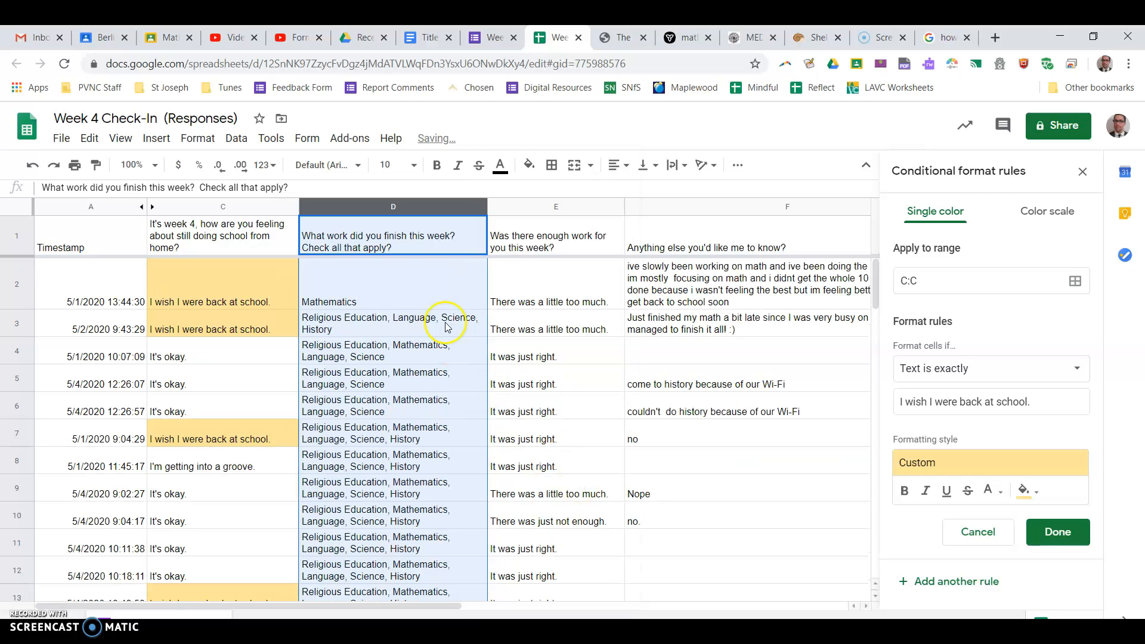
{"action": "left_click", "coordinate": [363, 283]}
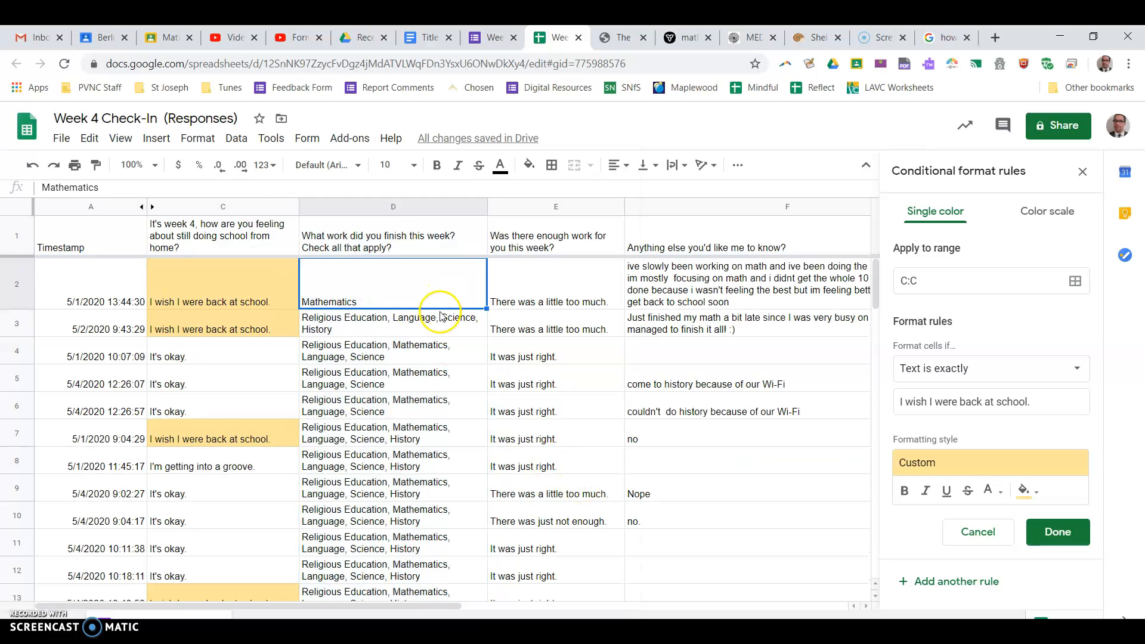
- Review the sorted responses, comparing the highlighted feelings in column C with the finished work in column D
{"action": "scroll", "coordinate": [393, 328], "scroll_direction": "down", "scroll_amount": 3}
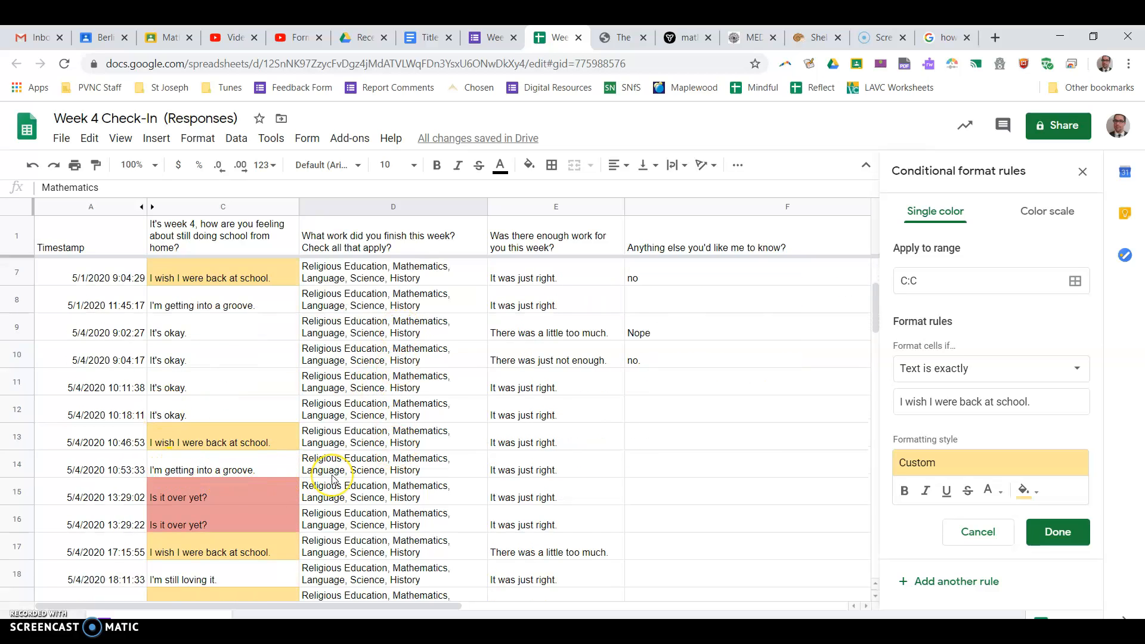
{"action": "scroll", "coordinate": [333, 478], "scroll_direction": "down", "scroll_amount": 1}
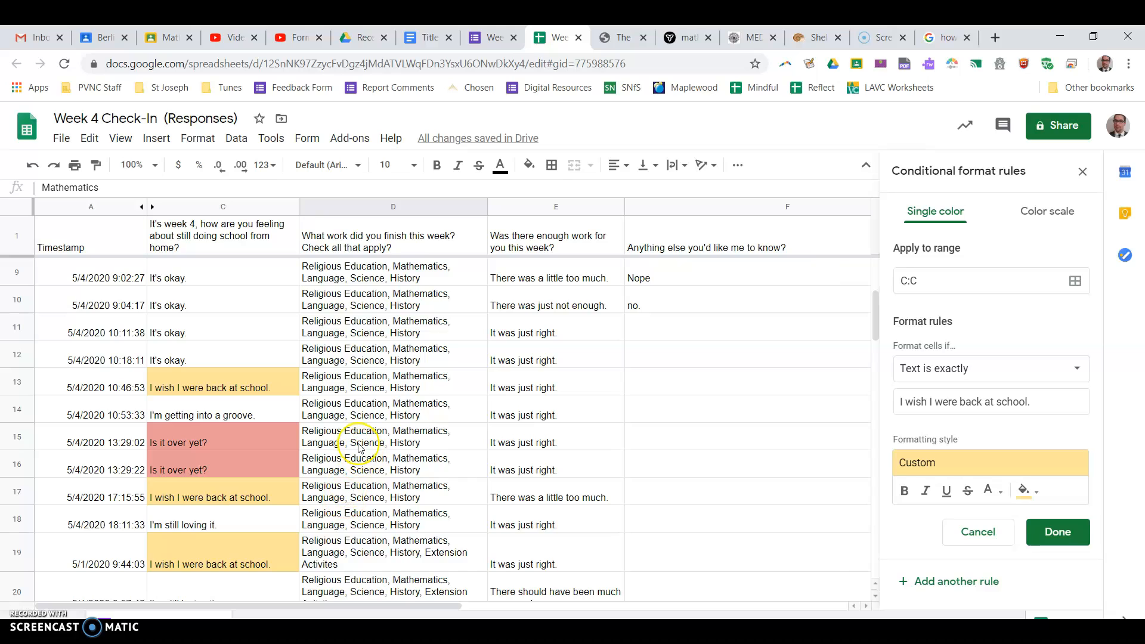
{"action": "scroll", "coordinate": [360, 449], "scroll_direction": "down", "scroll_amount": 1}
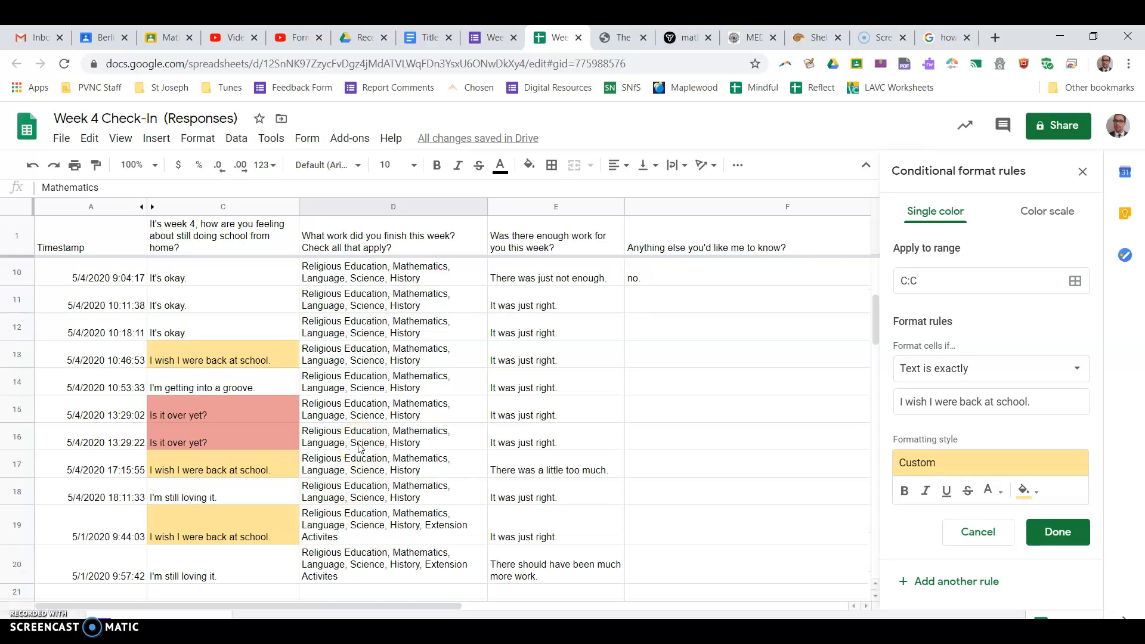
{"action": "scroll", "coordinate": [405, 364], "scroll_direction": "up", "scroll_amount": 2}
{"action": "scroll", "coordinate": [409, 366], "scroll_direction": "up", "scroll_amount": 6}
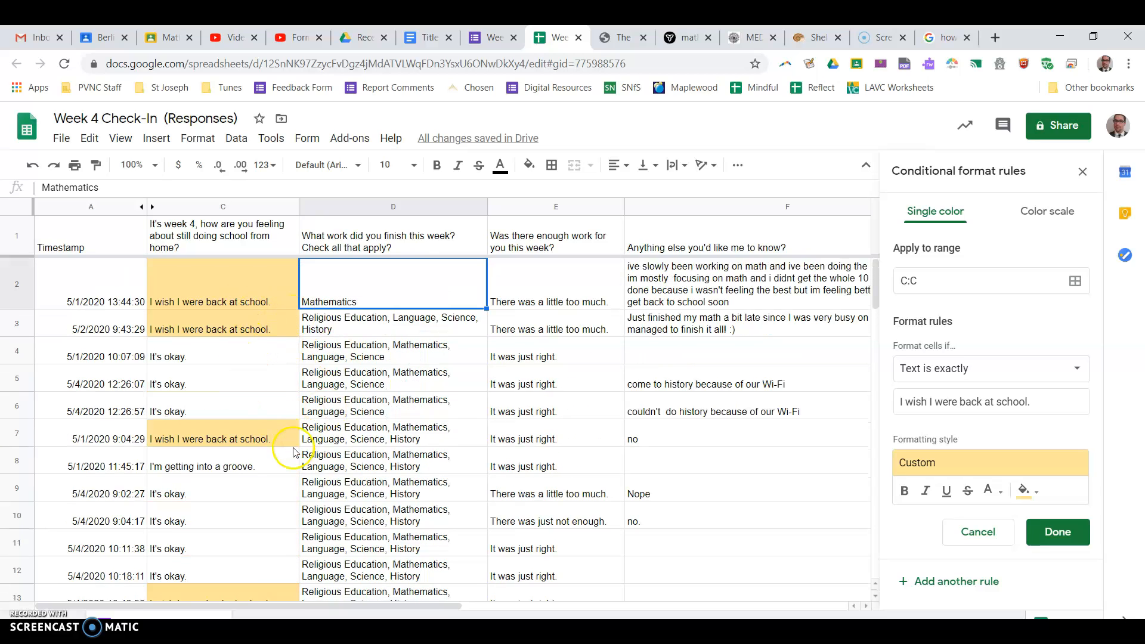
{"action": "scroll", "coordinate": [409, 383], "scroll_direction": "down", "scroll_amount": 7}
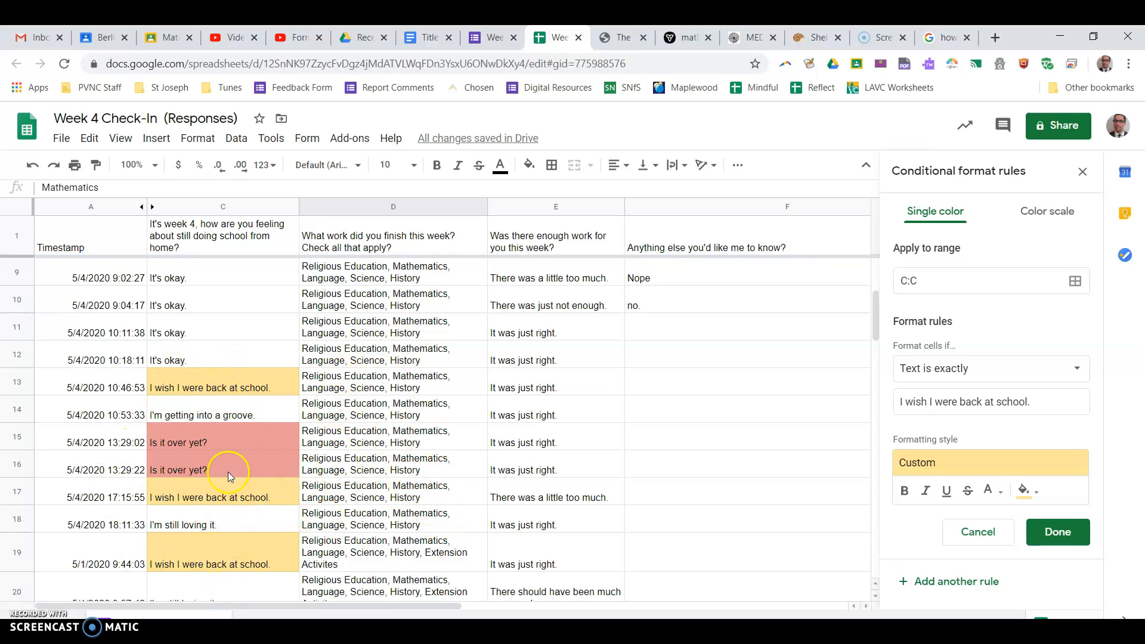
{"action": "scroll", "coordinate": [363, 403], "scroll_direction": "up", "scroll_amount": 3}
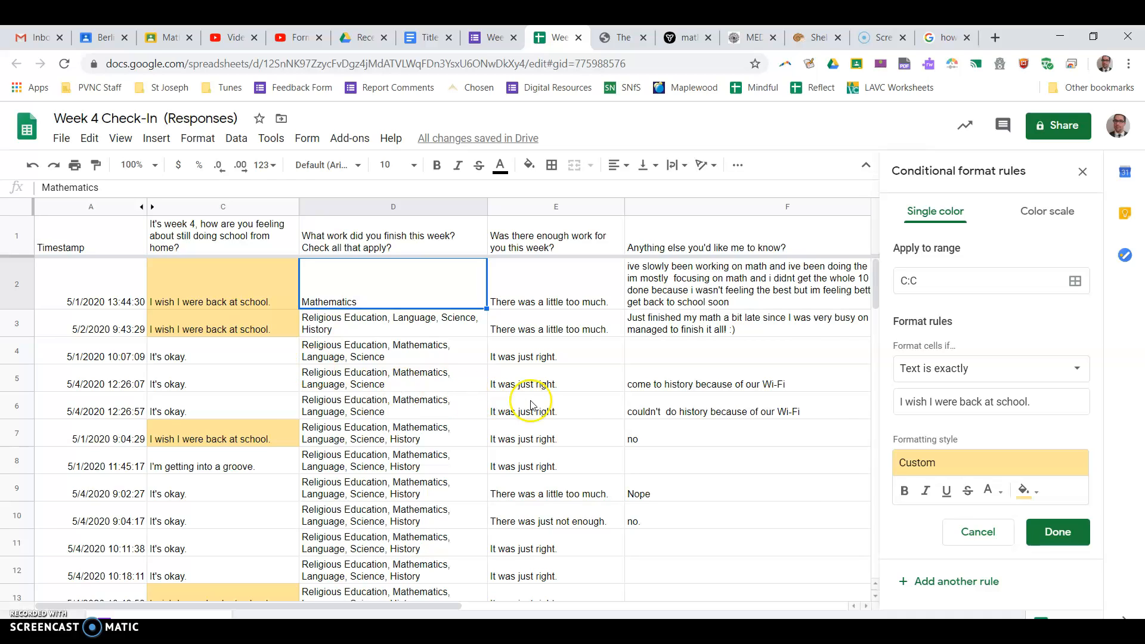
- Save the "I wish I were back at school." rule and close the conditional formatting settings
{"action": "left_click", "coordinate": [1041, 538]}
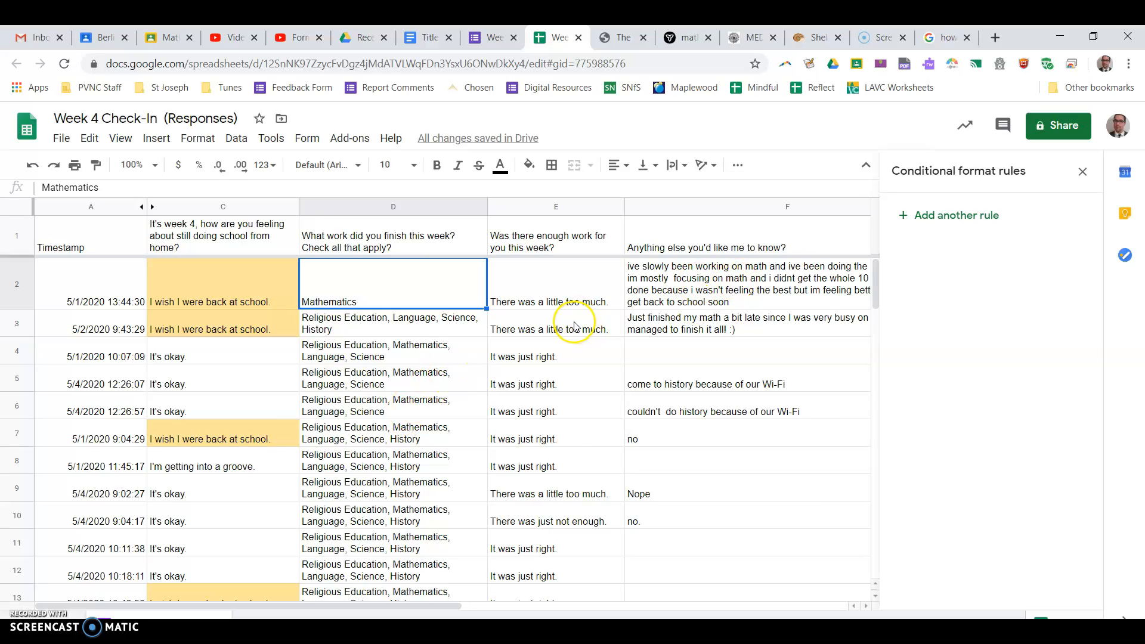
{"action": "left_click", "coordinate": [1083, 172]}
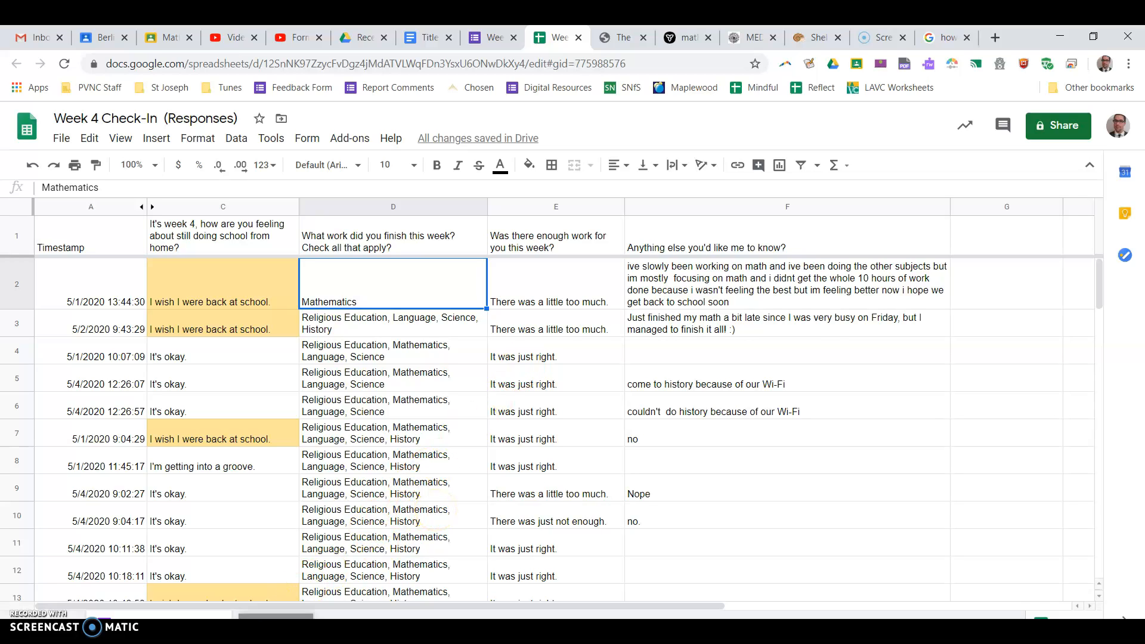
{"action": "left_click", "coordinate": [277, 615]}
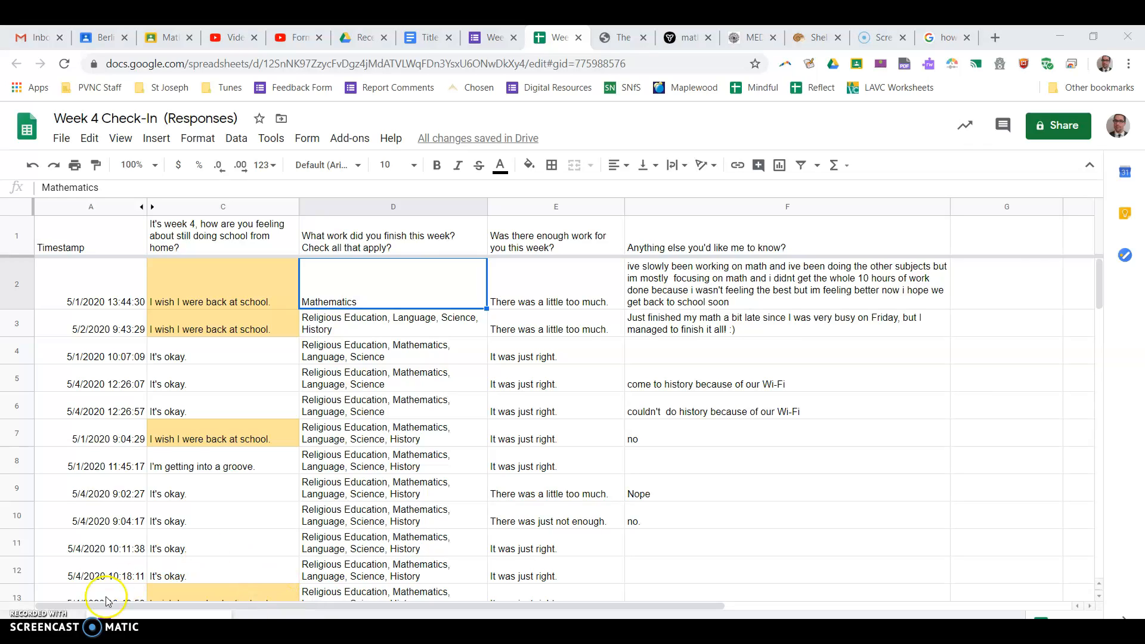